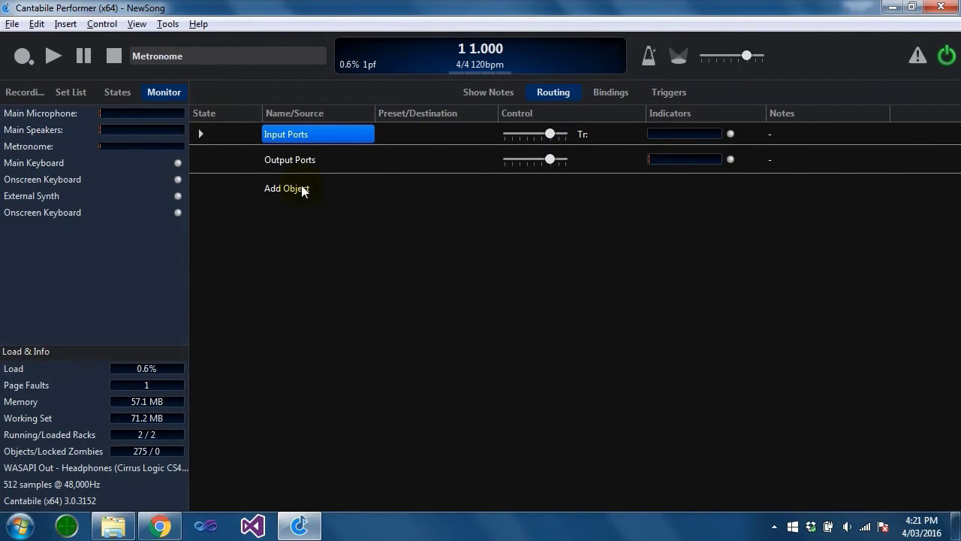
Add a Media Player object to the song
click(66, 23)
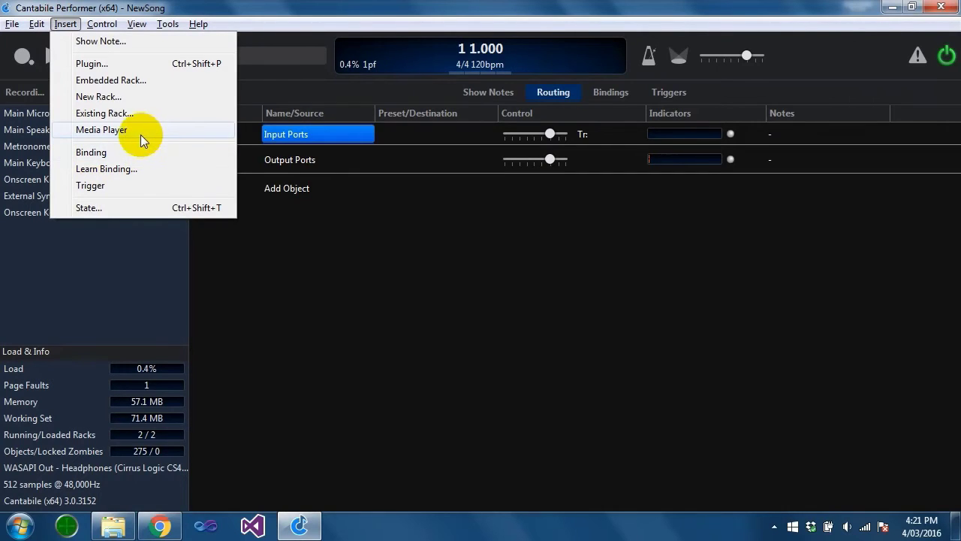
click(304, 190)
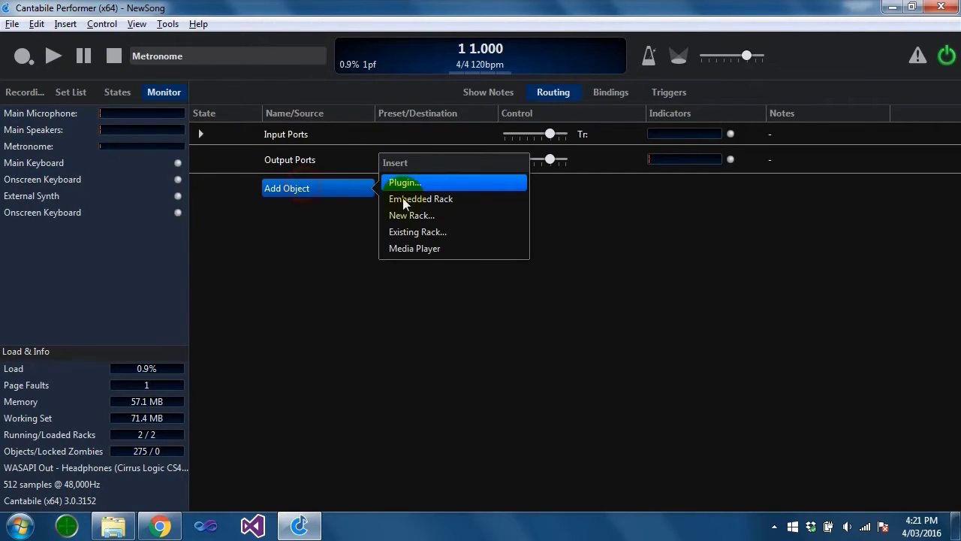
click(454, 248)
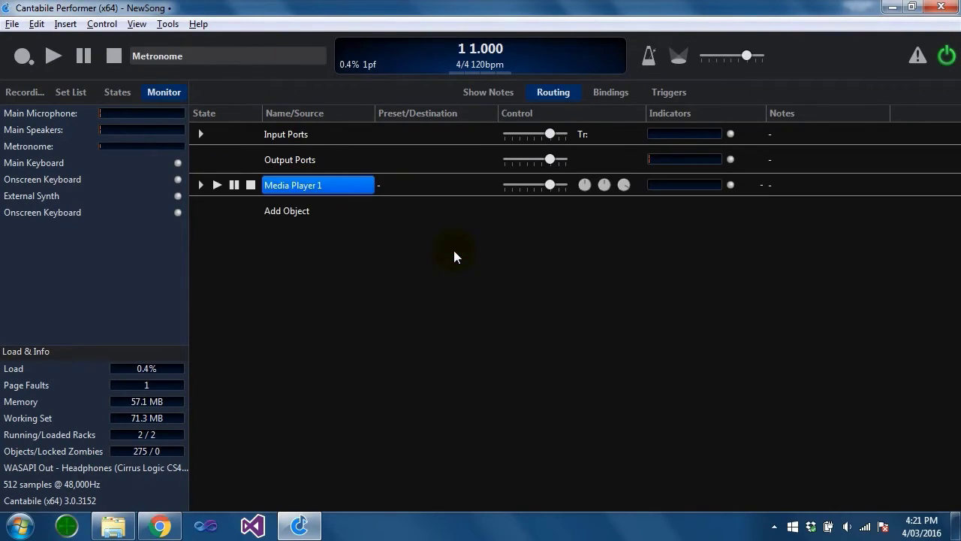
Fill Media Player 1's play list with all Media folder files, 01 Lonely Boy.wav through Waldstein.mid
double_click(303, 189)
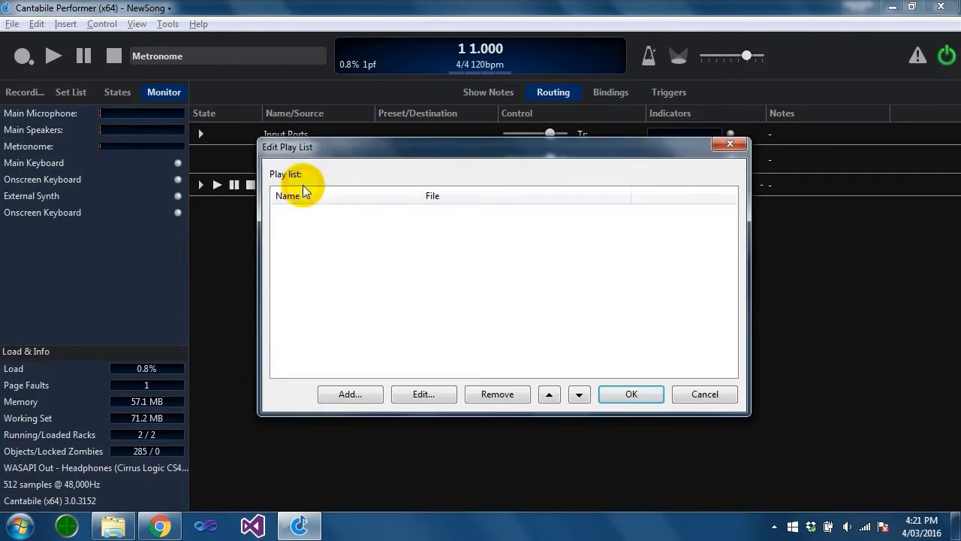
click(351, 393)
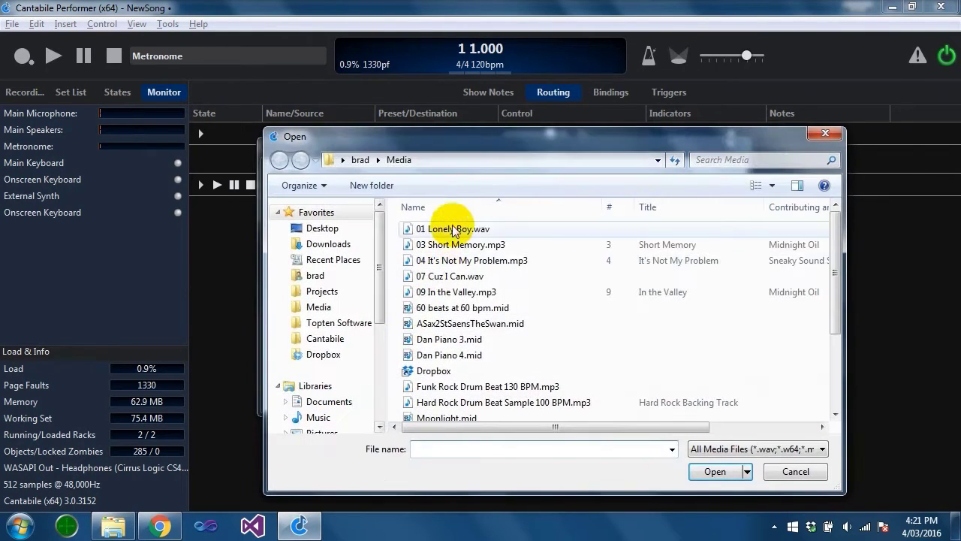
click(454, 230)
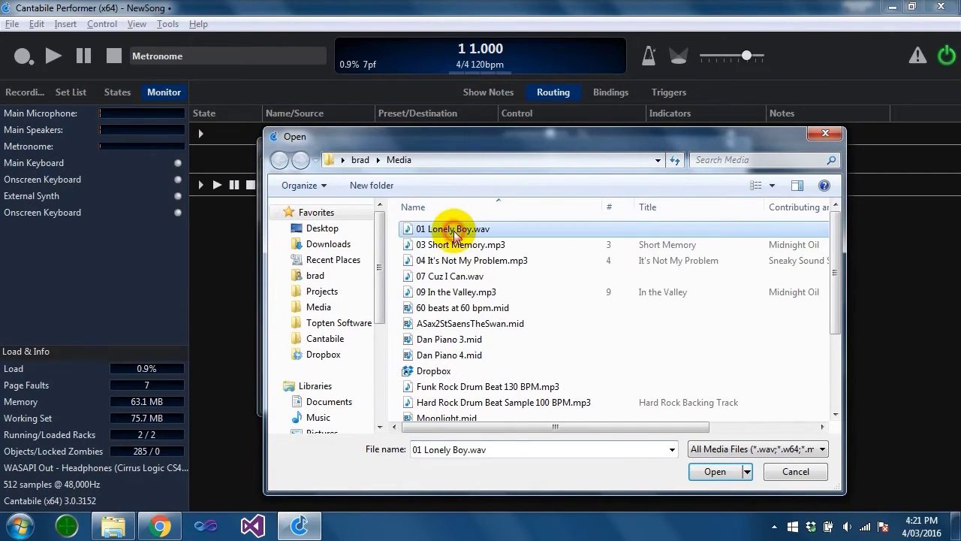
scroll(466, 405, down, 3)
shift+click(481, 411)
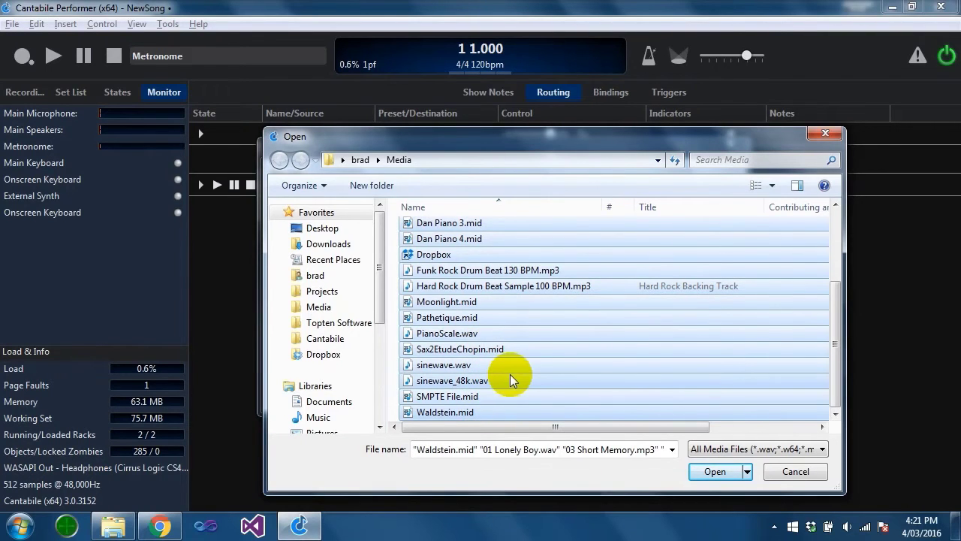
scroll(510, 380, up, 3)
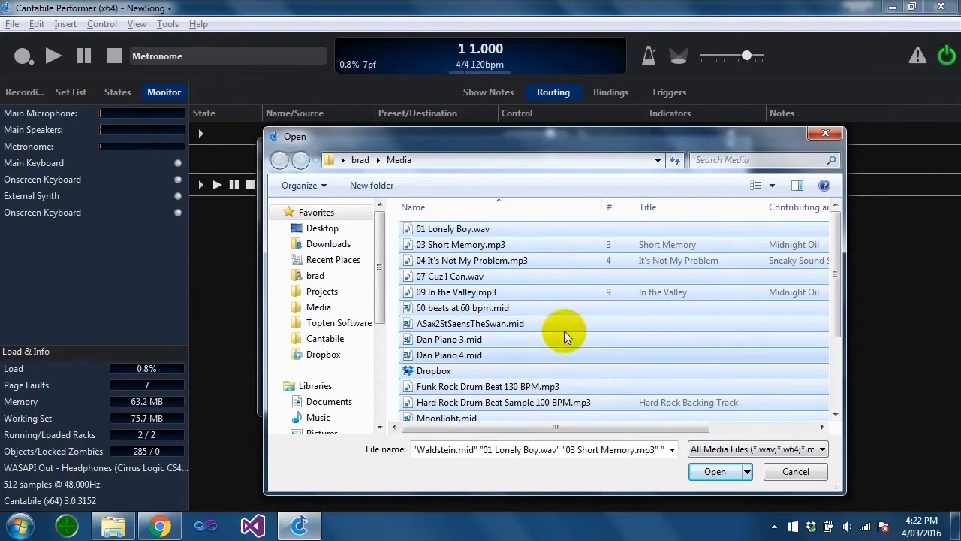
click(723, 471)
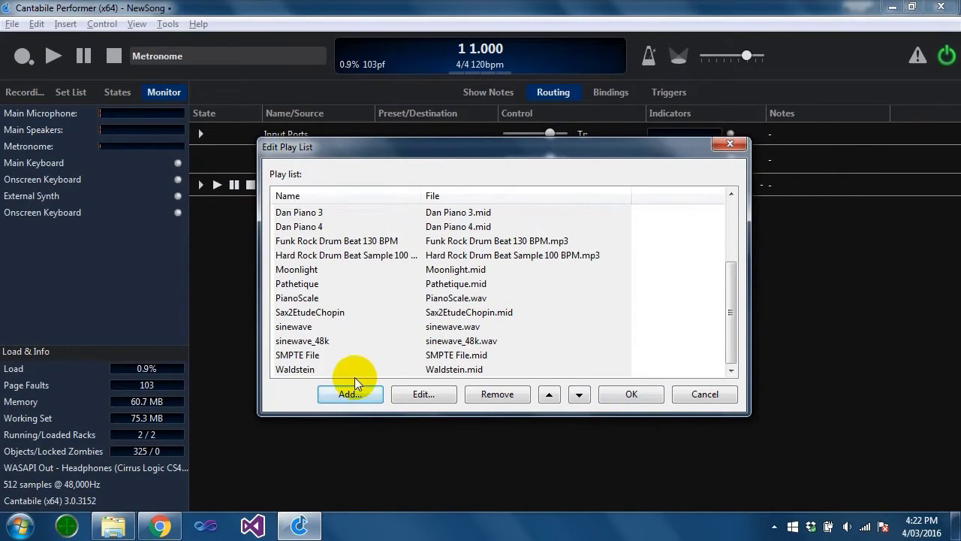
Confirm the filled play list, leaving 01 Lonely Boy loaded in Media Player 1
click(625, 397)
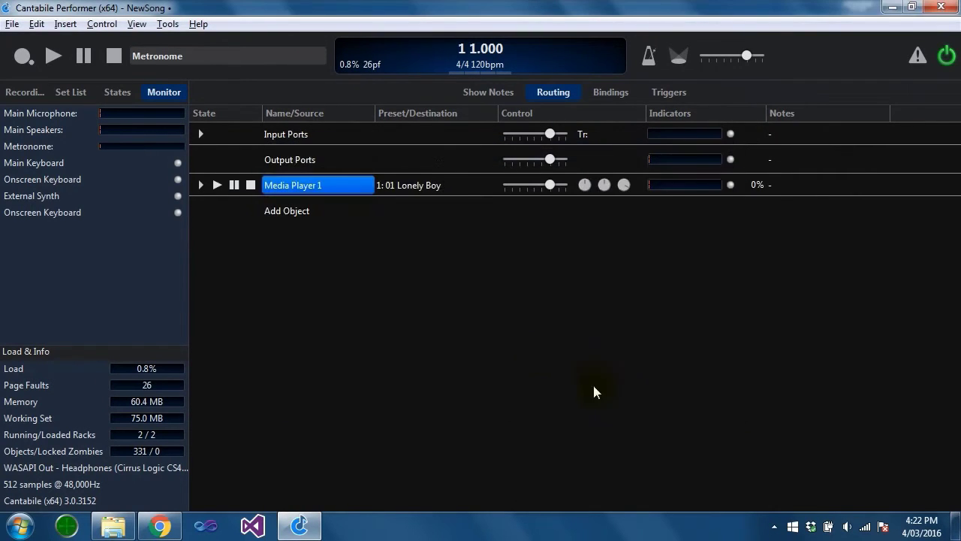
click(440, 185)
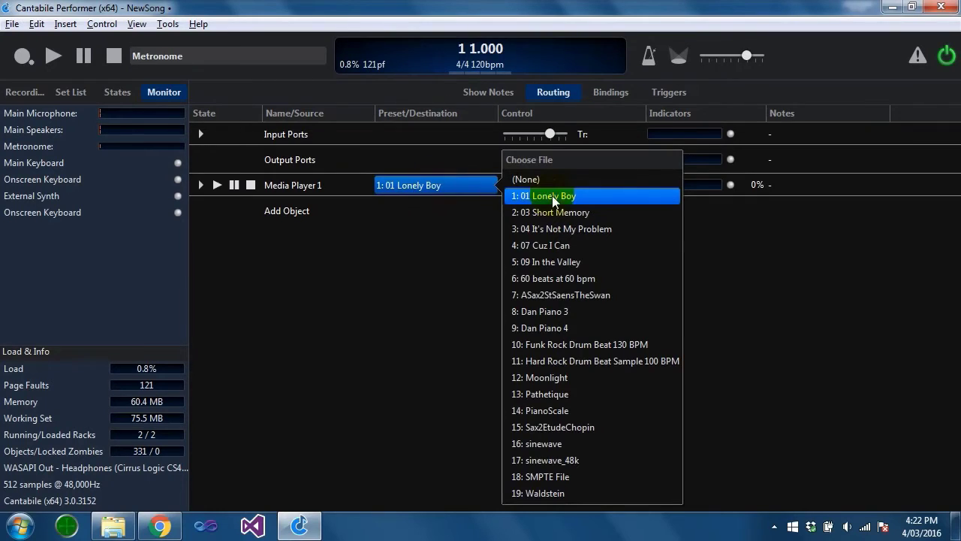
click(443, 186)
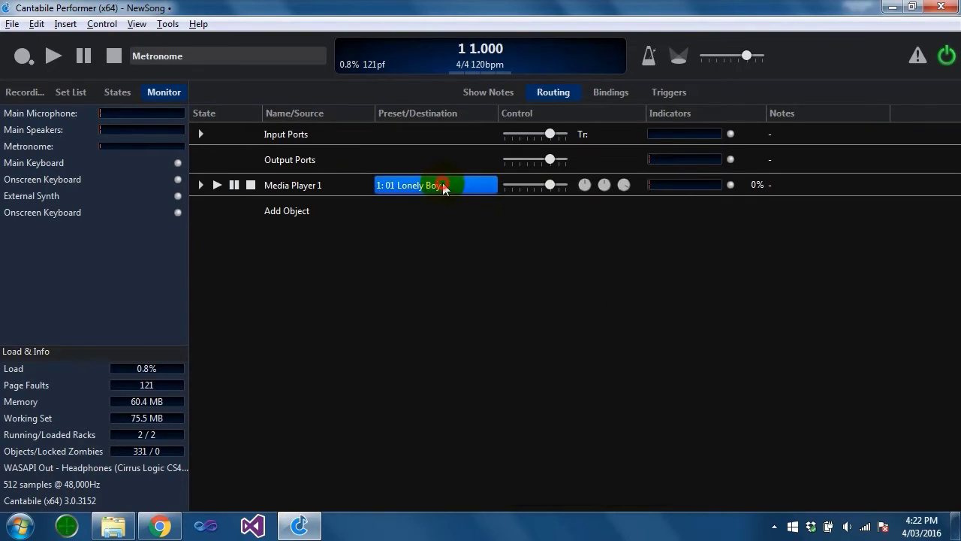
Expand Media Player 1, confirm Stereo Out goes to Main Speakers, and briefly play Lonely Boy
click(201, 185)
click(299, 188)
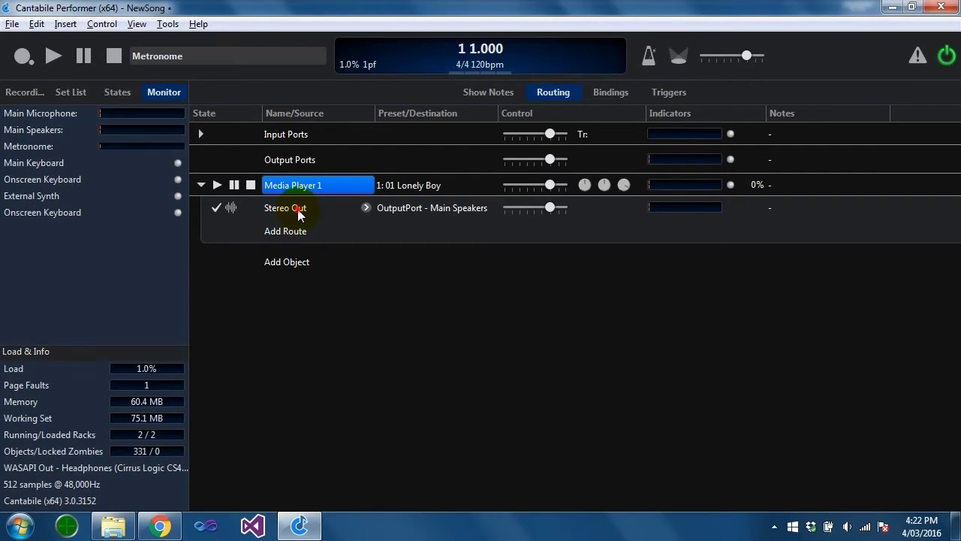
click(298, 213)
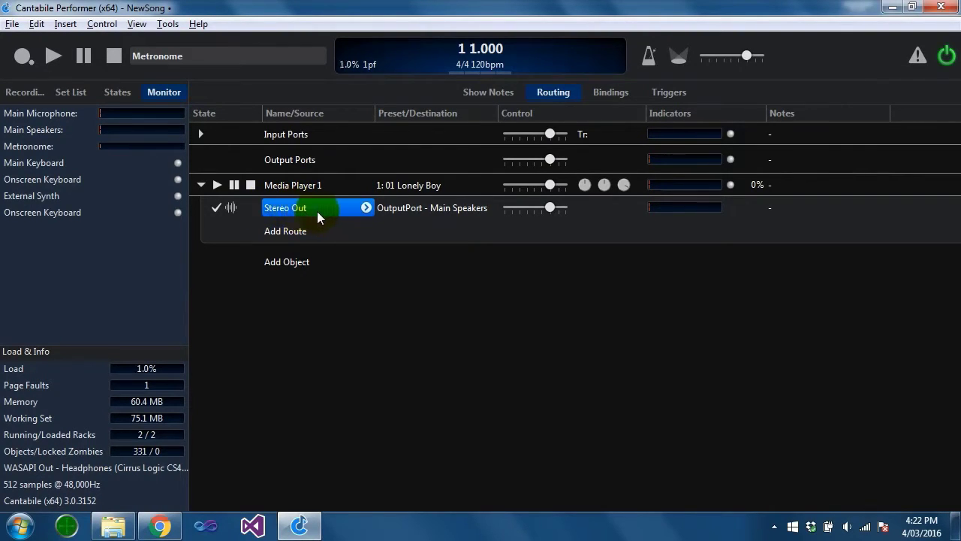
click(430, 215)
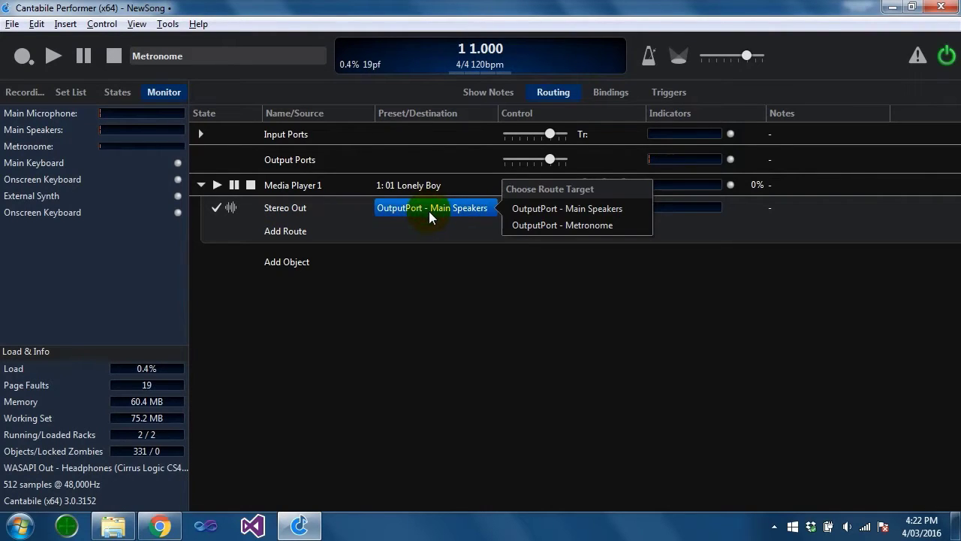
click(431, 215)
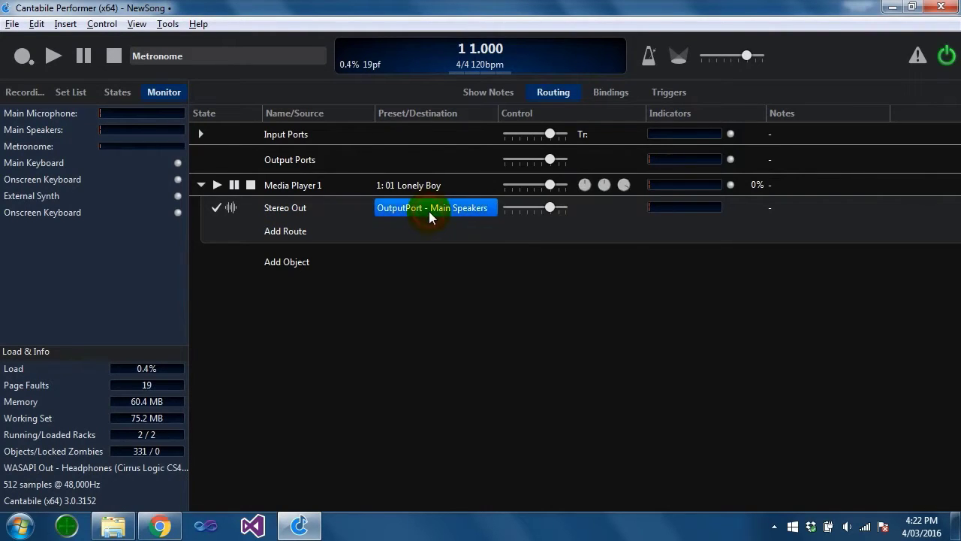
click(217, 185)
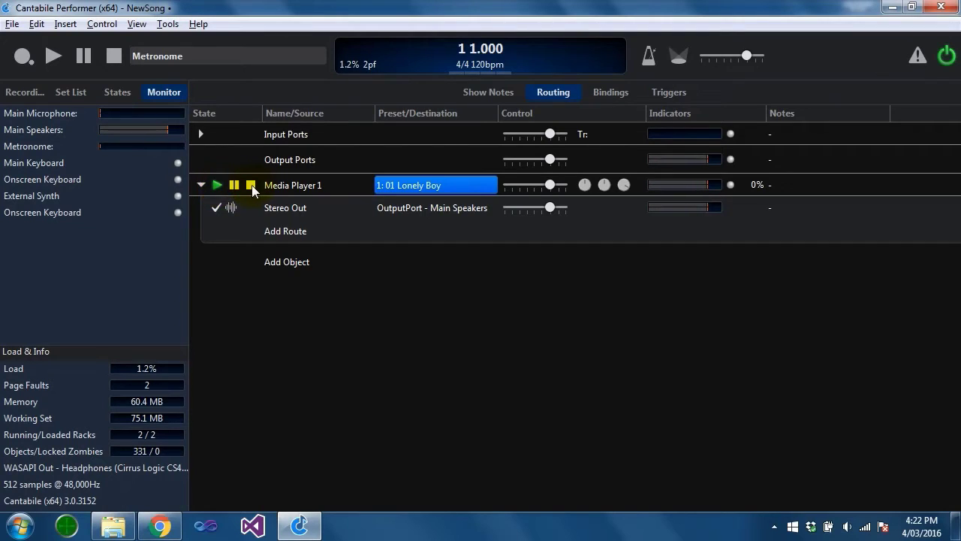
click(252, 187)
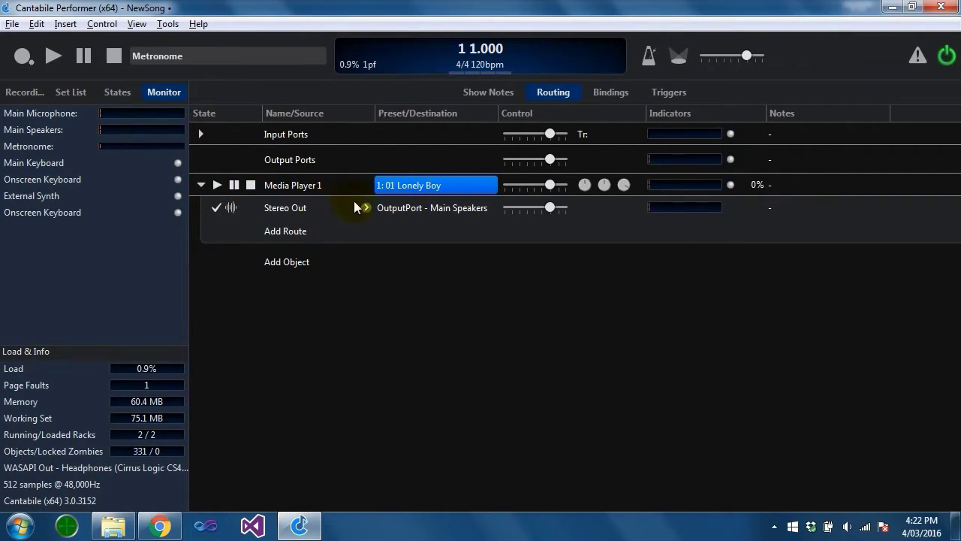
Load 19: Waldstein into Media Player 1 and add a MIDI Out route
click(392, 195)
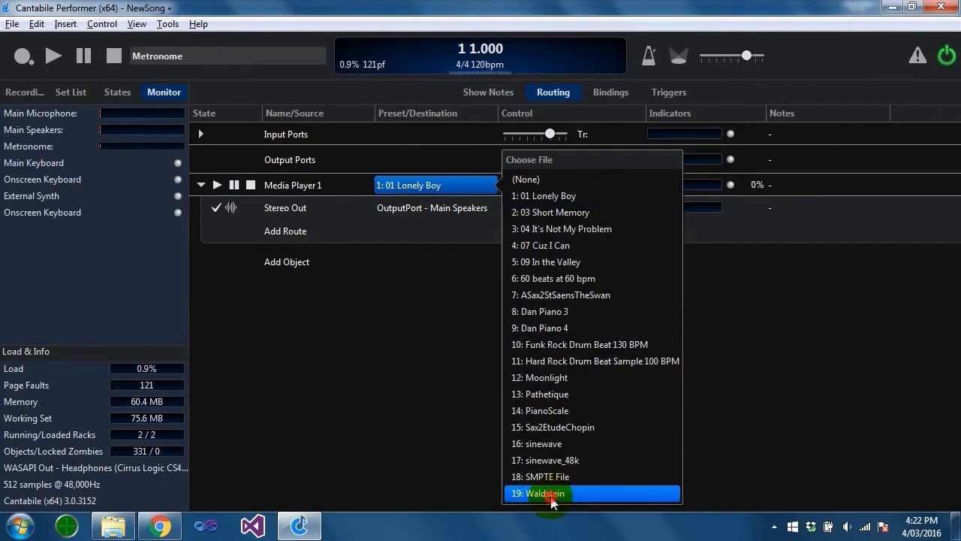
click(551, 497)
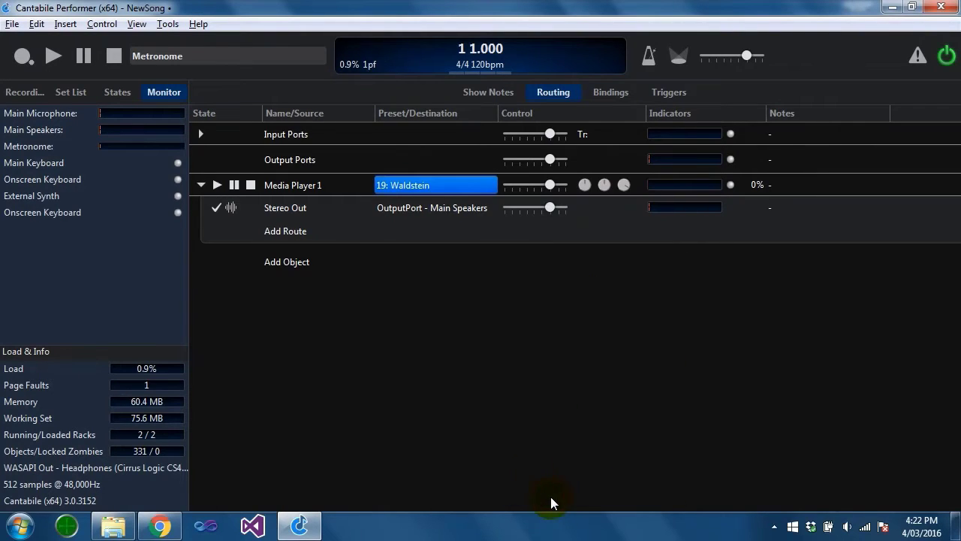
click(285, 231)
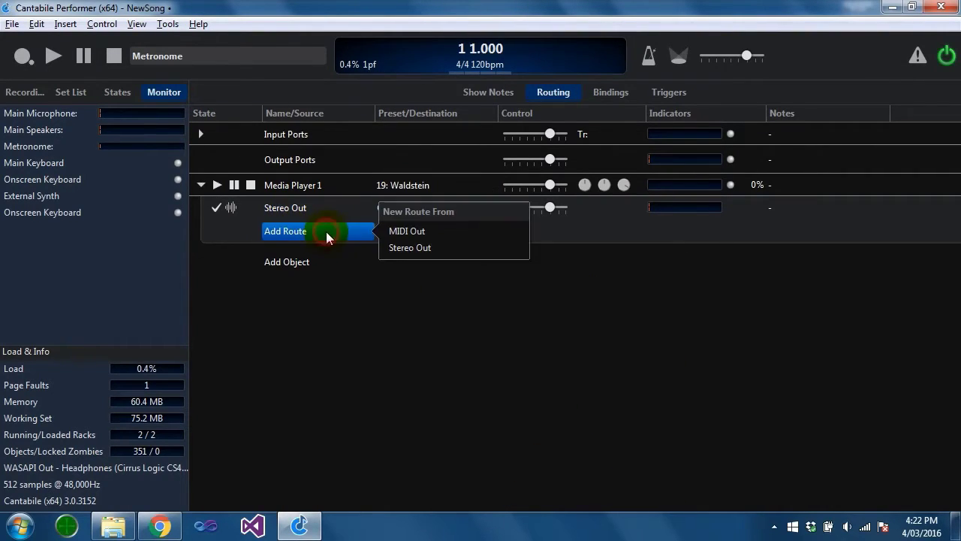
click(406, 231)
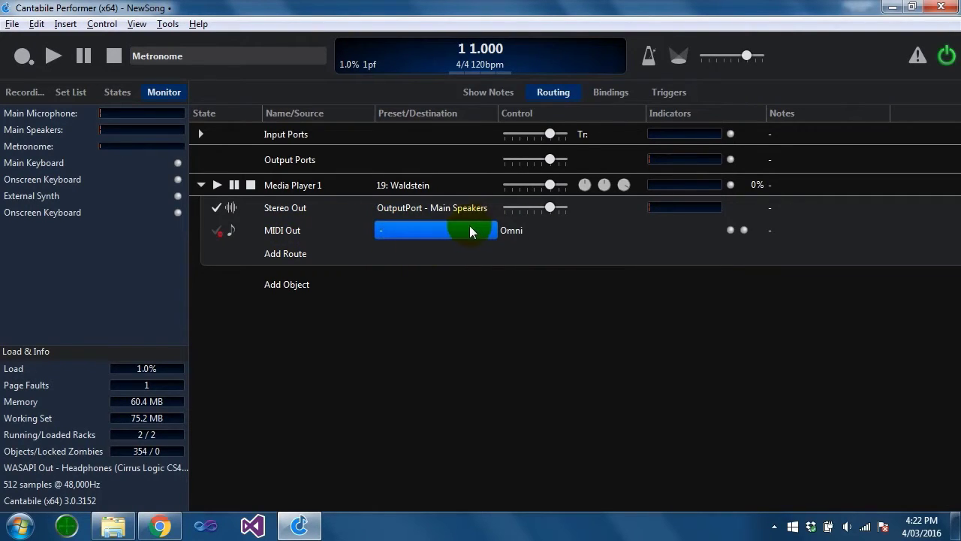
Add an mdaPiano plugin and route MIDI Out into mdaPiano 1 - MIDI In
click(308, 289)
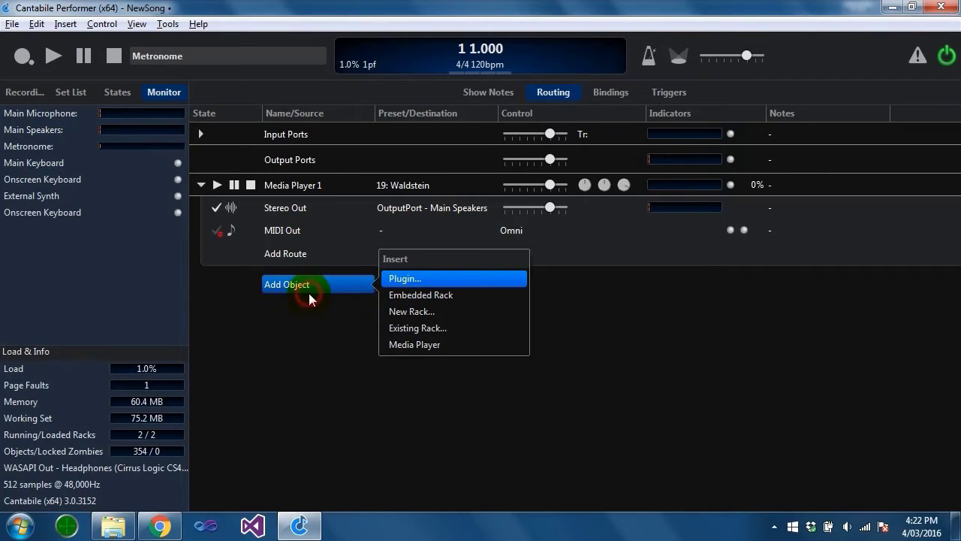
click(400, 277)
text(mdap)
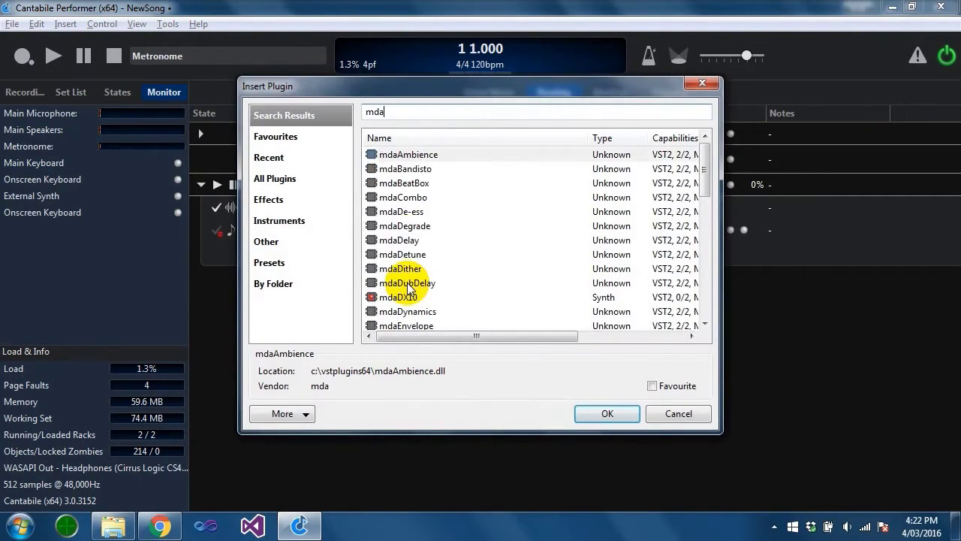
key(Return)
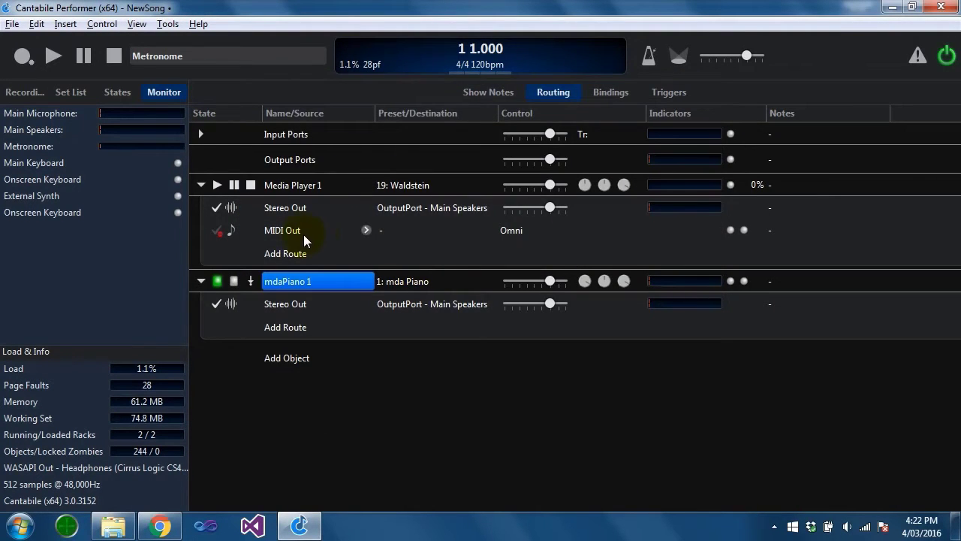
click(420, 230)
click(578, 259)
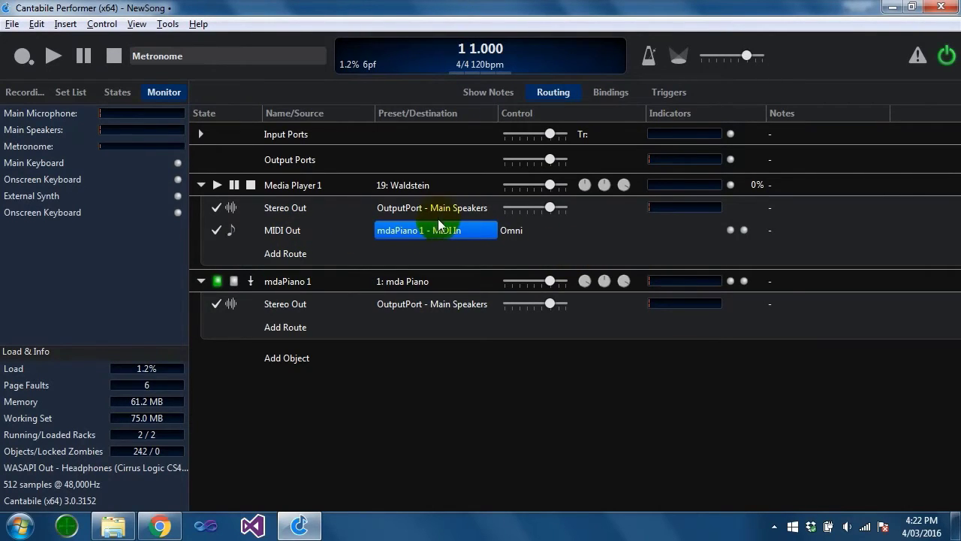
Play Waldstein through the piano, lowering mdaPiano 1's gain to about -12 dB, then stop
click(217, 185)
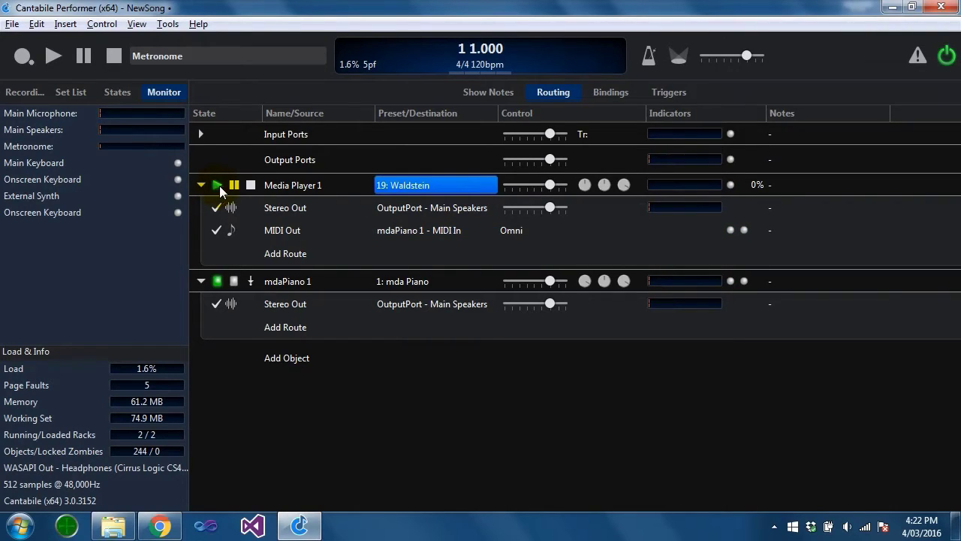
click(549, 281)
drag(598, 313, 542, 286)
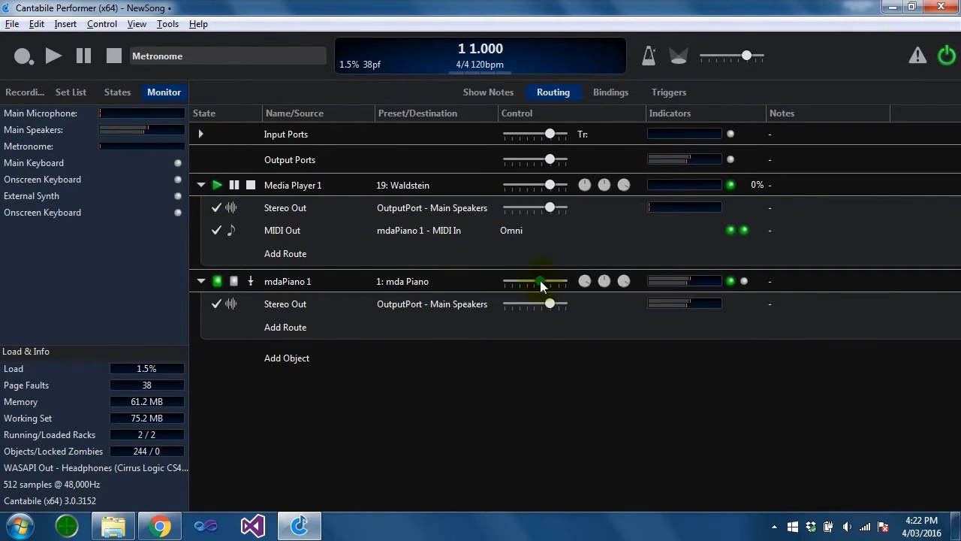
click(252, 184)
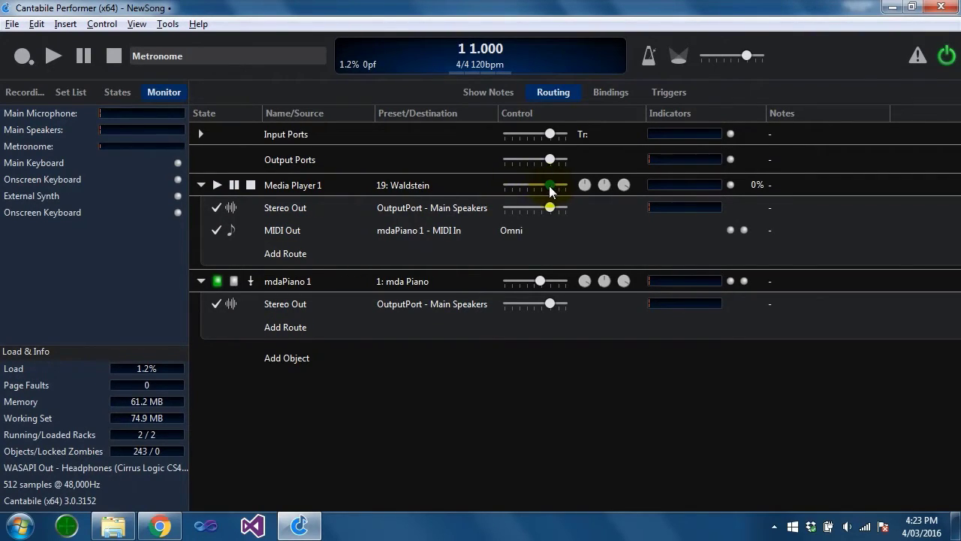
Lower Media Player 1's gain to -2.8 dB and adjust its fade and playback speed
drag(554, 190, 603, 230)
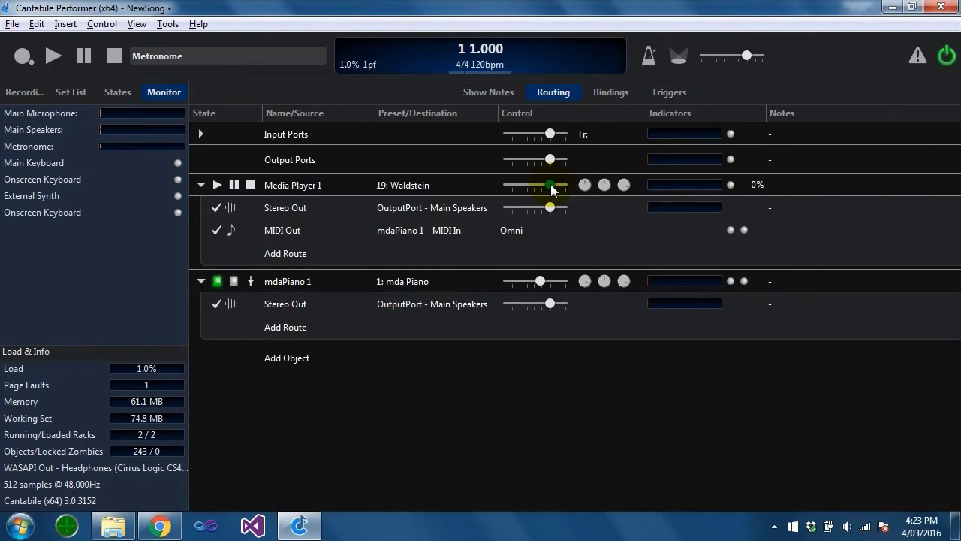
click(622, 186)
drag(585, 184, 583, 185)
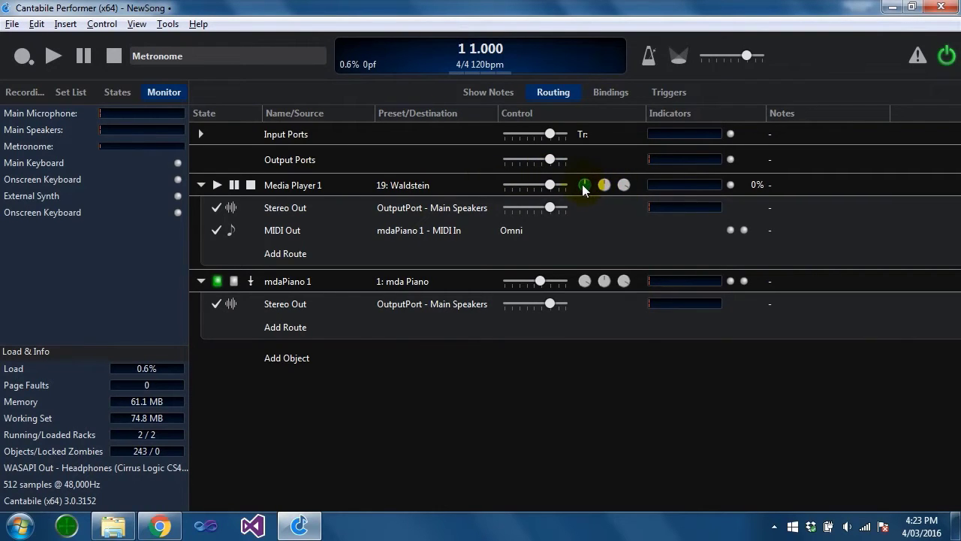
Play Waldstein, raise playback speed to about 136%, then stop
click(217, 184)
mouse_move(585, 184)
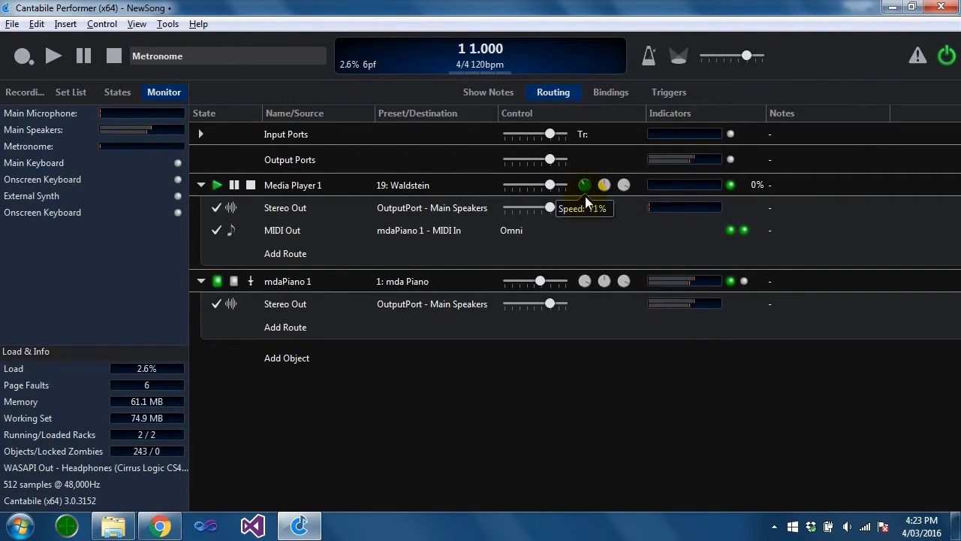
drag(585, 197, 585, 180)
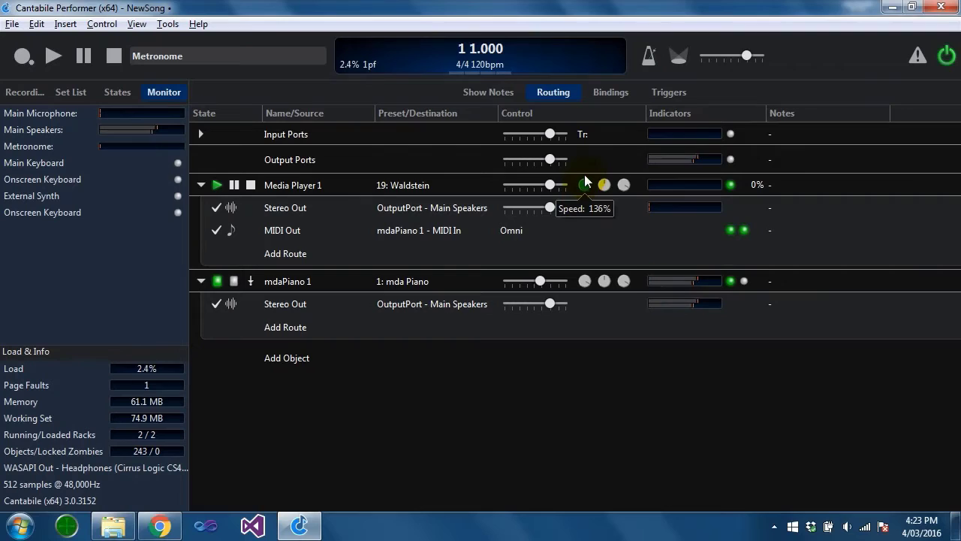
click(250, 186)
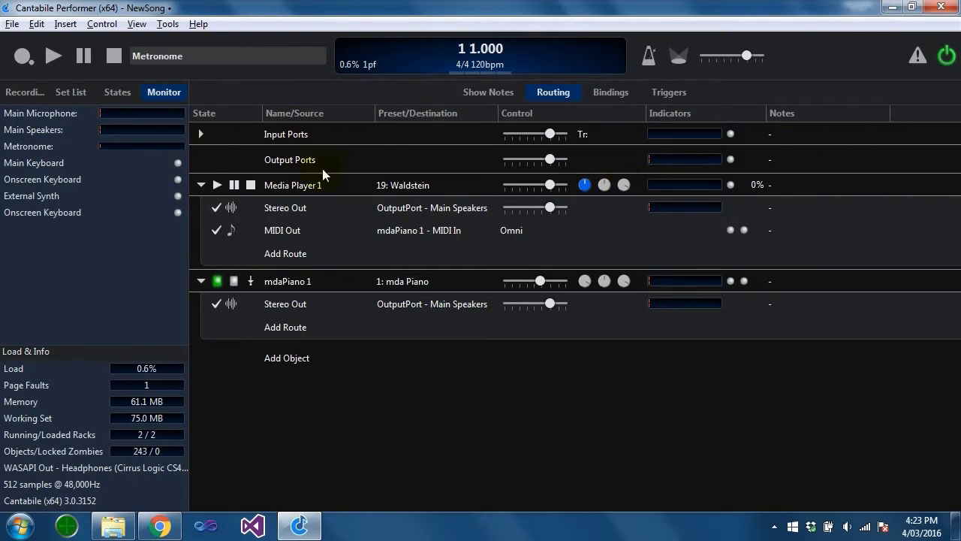
Show and enlarge the Timeline panel, then load 01 Lonely Boy into Media Player 1
click(136, 24)
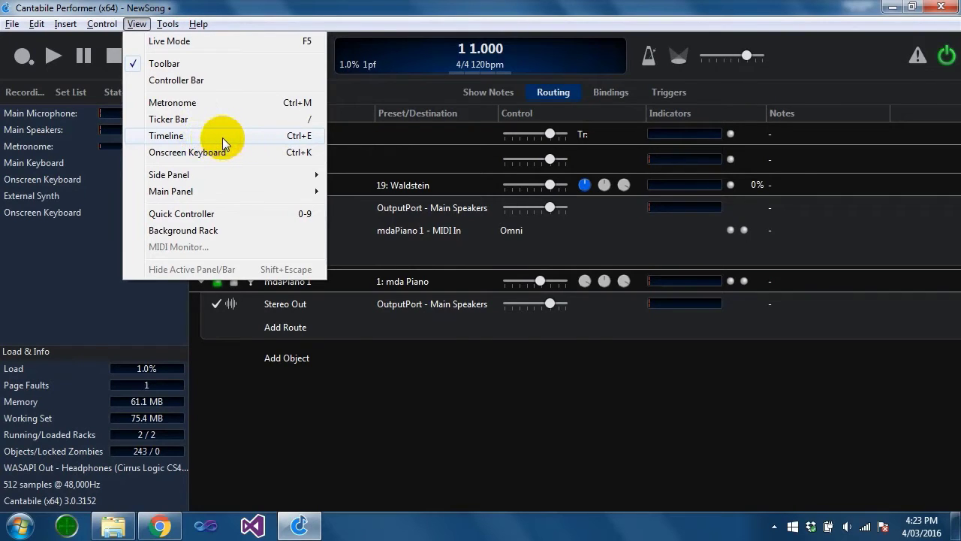
click(218, 136)
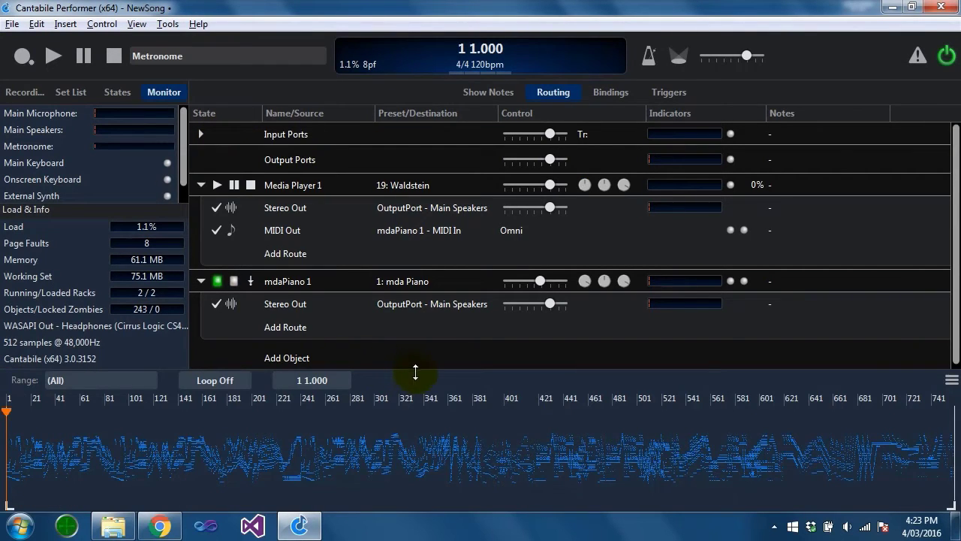
drag(416, 371, 416, 358)
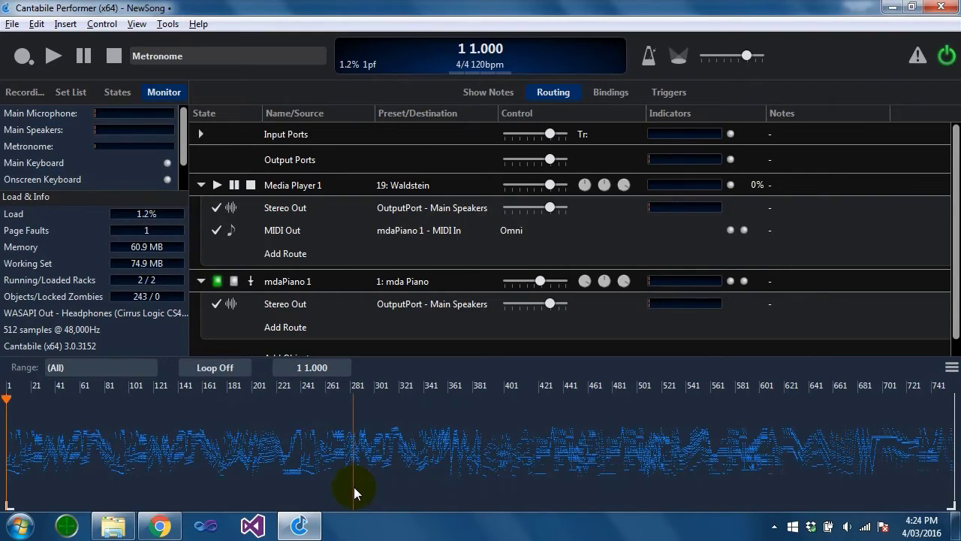
click(433, 186)
click(547, 195)
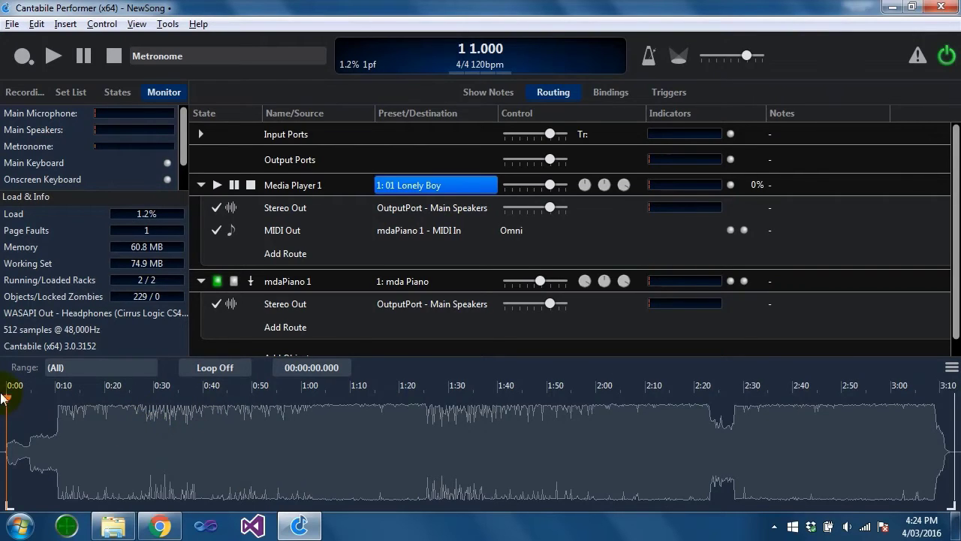
click(123, 408)
drag(135, 407, 143, 399)
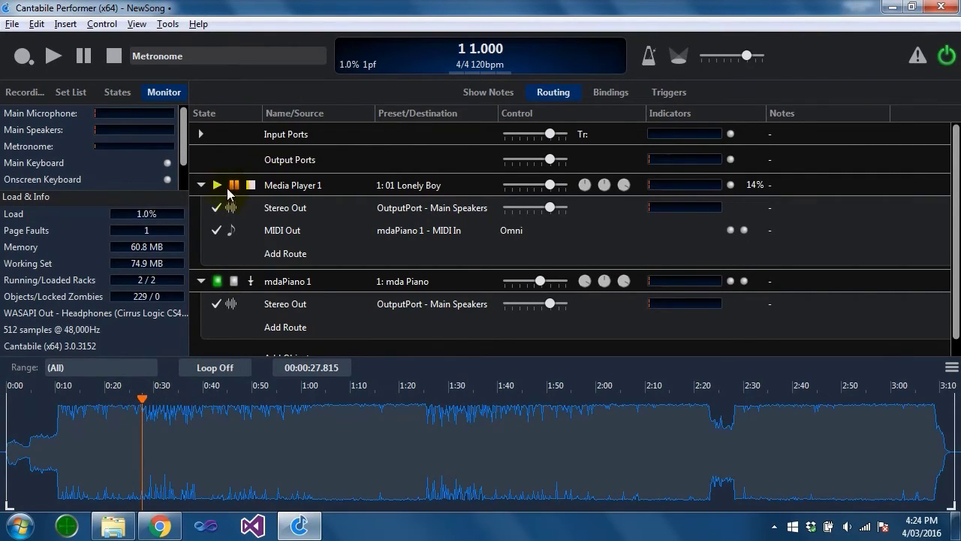
click(218, 185)
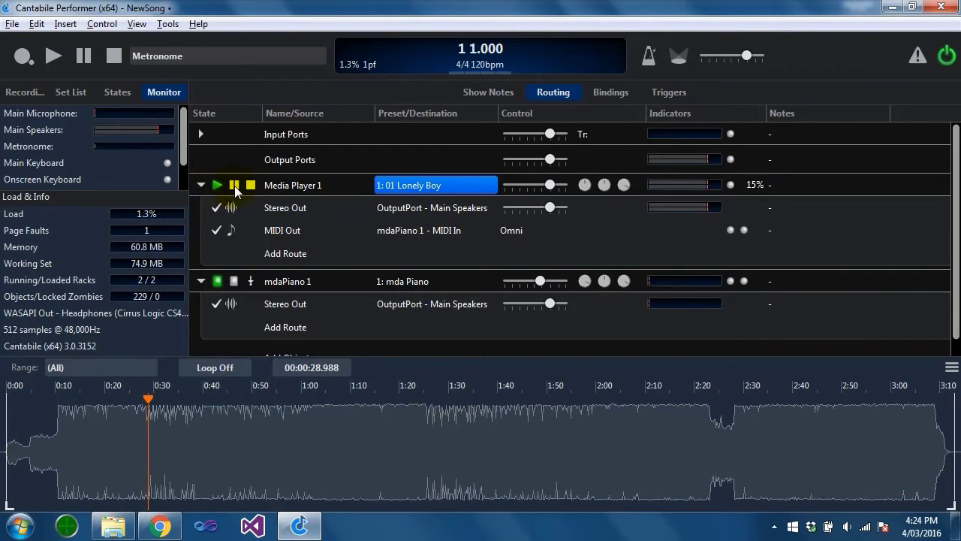
drag(158, 417, 320, 398)
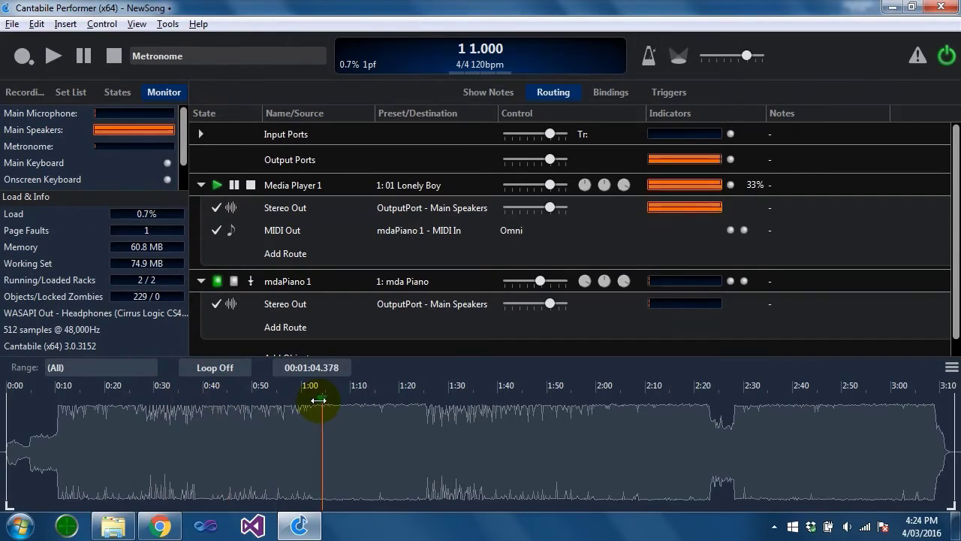
click(251, 186)
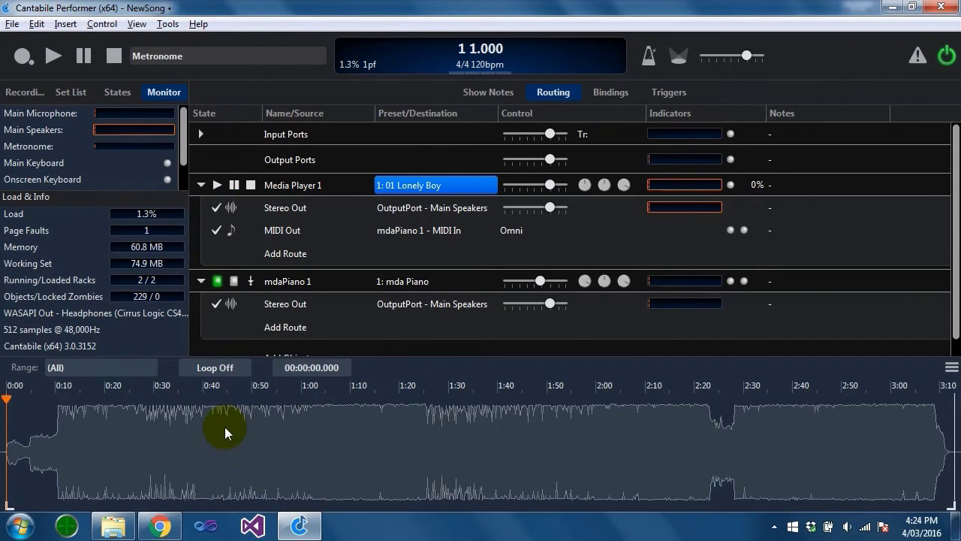
Mark a temporary range around 0:35–0:45 in Lonely Boy, audition it, and adjust its end
drag(173, 437, 198, 433)
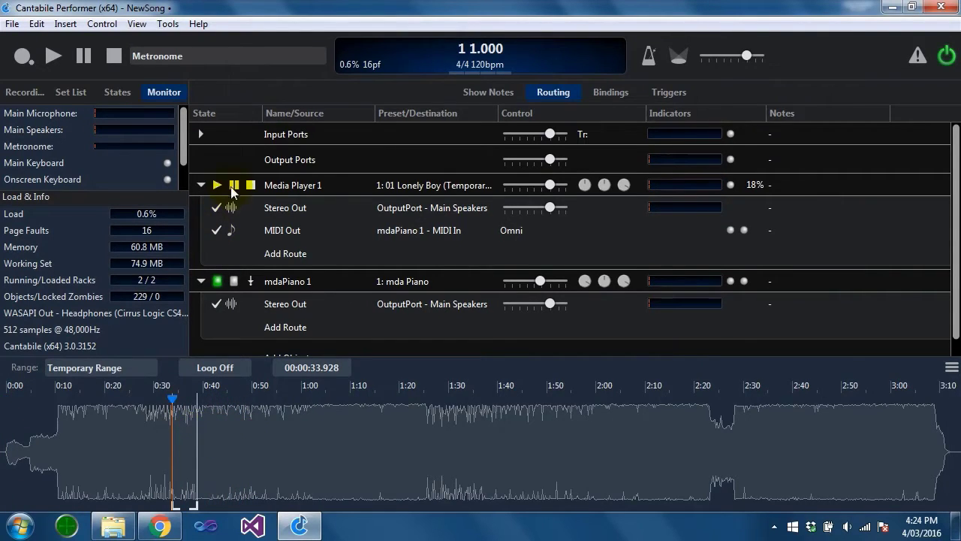
click(217, 185)
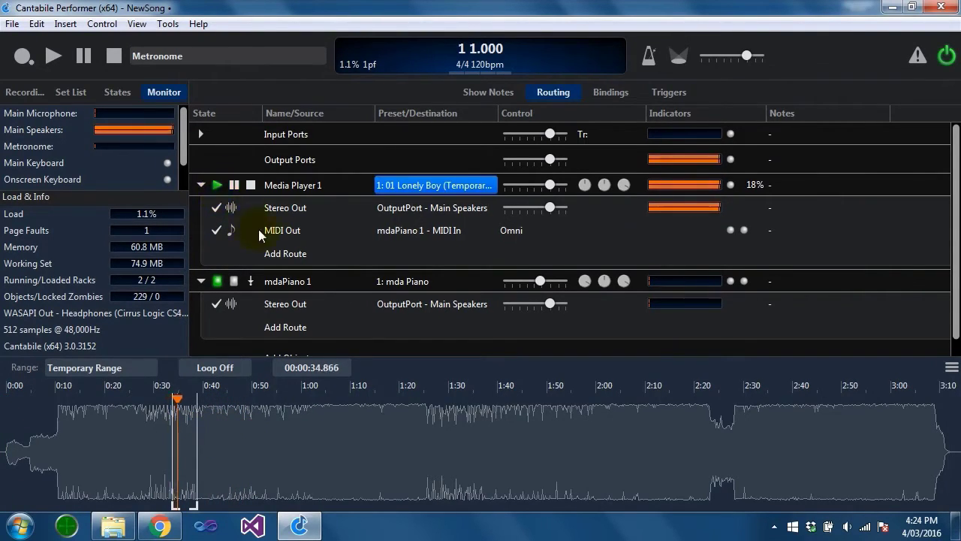
click(253, 183)
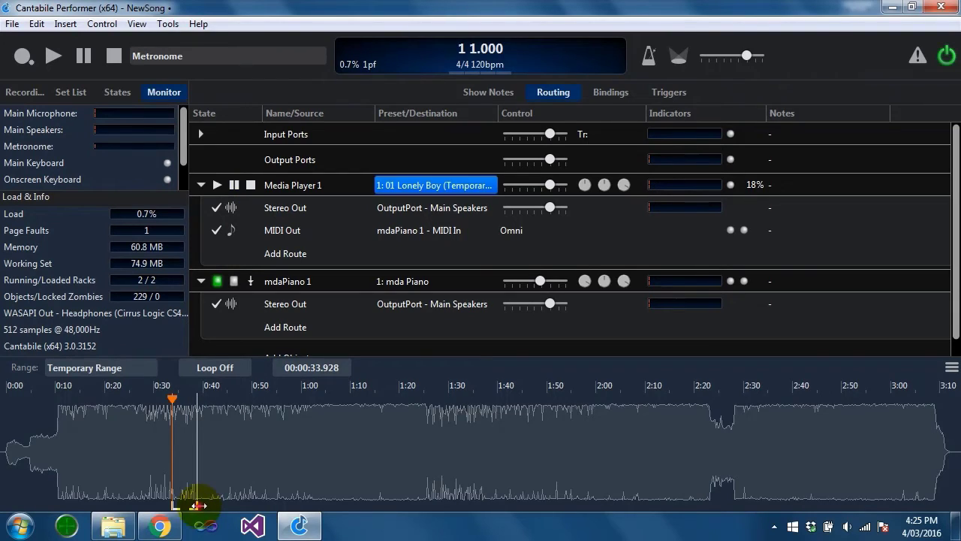
drag(198, 505, 178, 507)
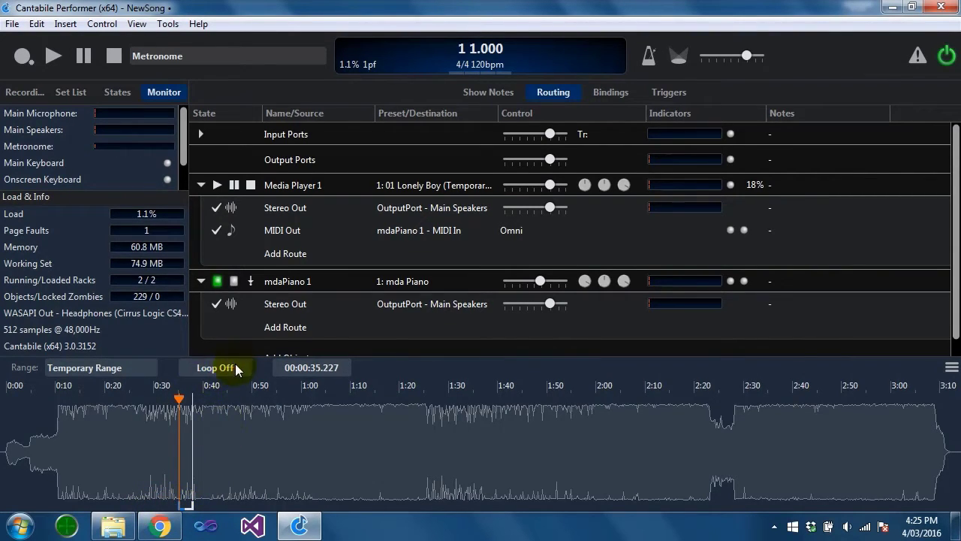
Set the range to Loop x2, play it, and extend its end to about 0:47
click(236, 368)
click(197, 95)
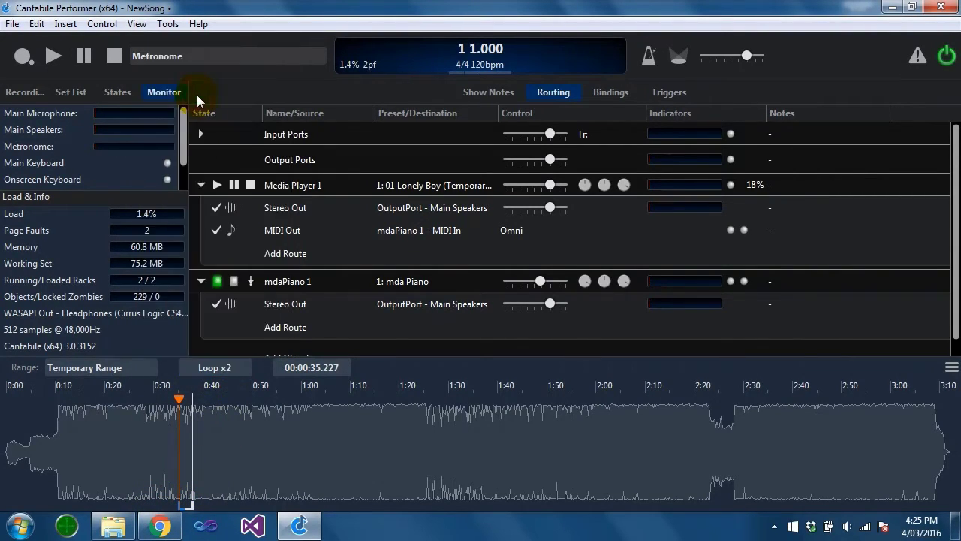
click(216, 187)
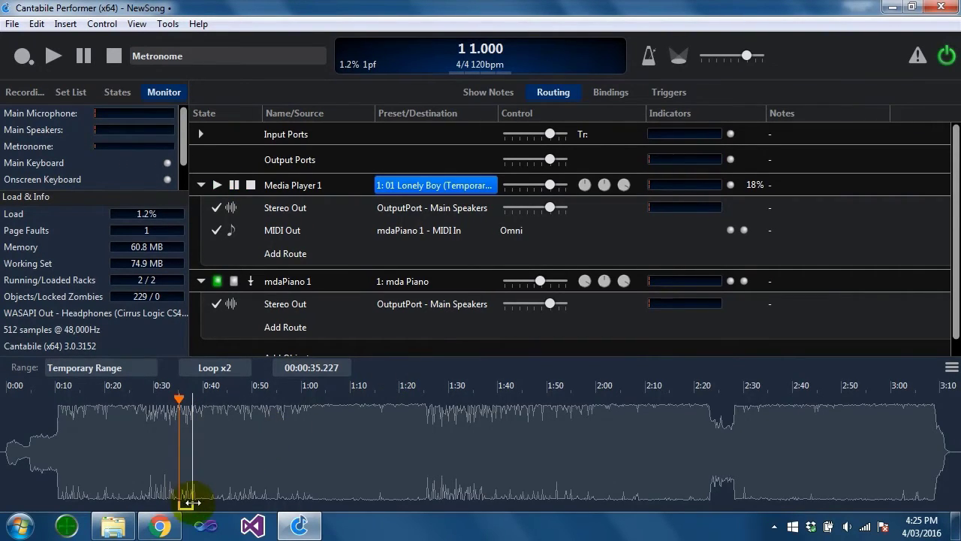
drag(185, 503, 238, 503)
Save the current looped range as the play range 'Chorus'
click(951, 367)
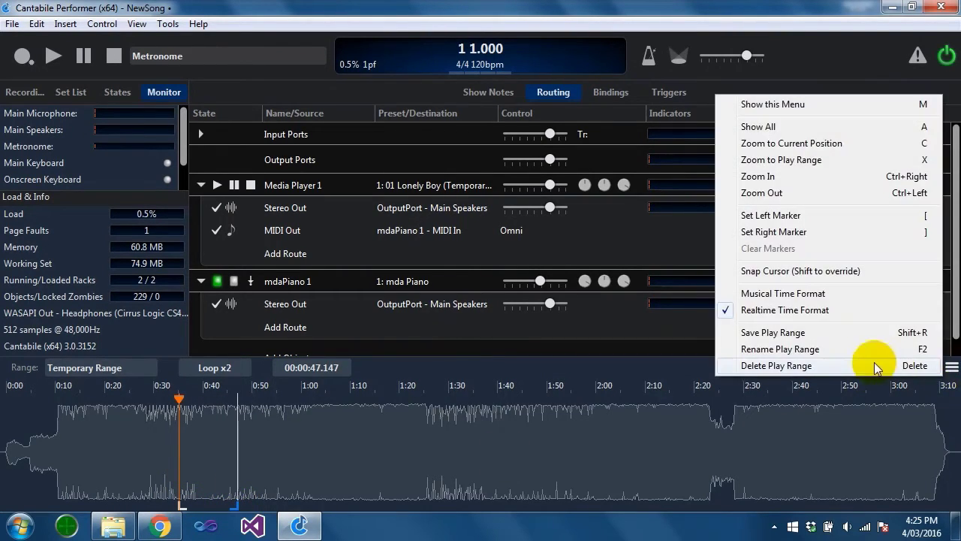
click(850, 331)
text(Chorus)
key(Return)
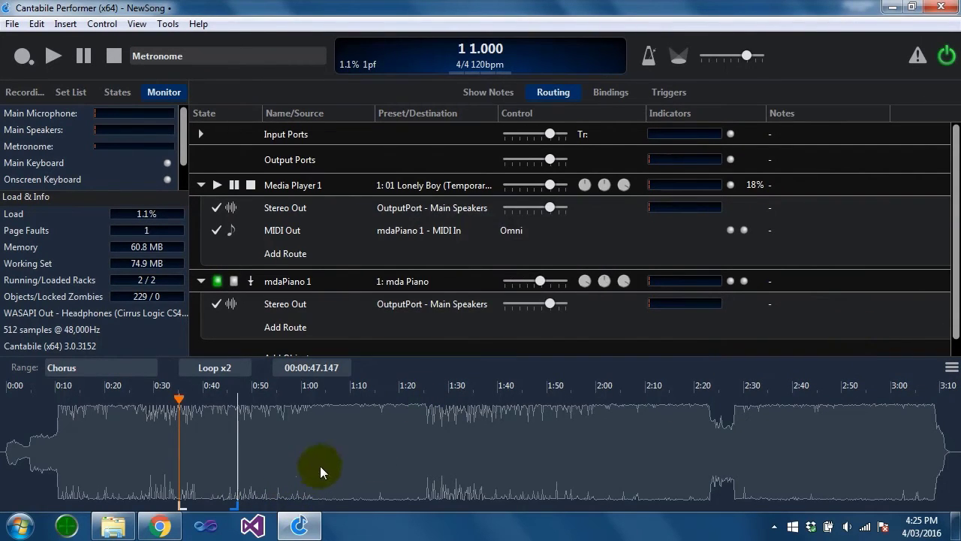
Mark a 1:00–1:20 range and save it as 'Verse'
drag(343, 471, 401, 472)
click(951, 367)
click(816, 340)
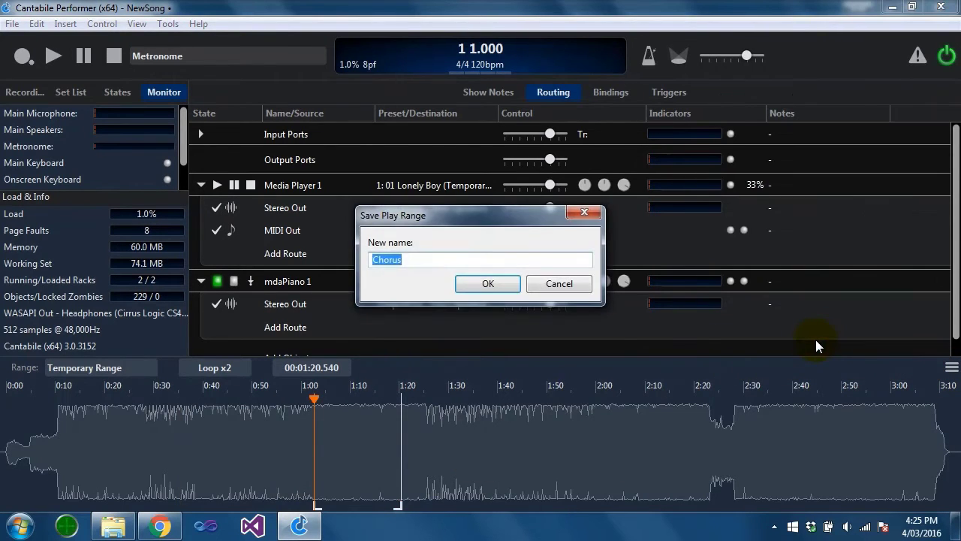
text(Verse)
key(Return)
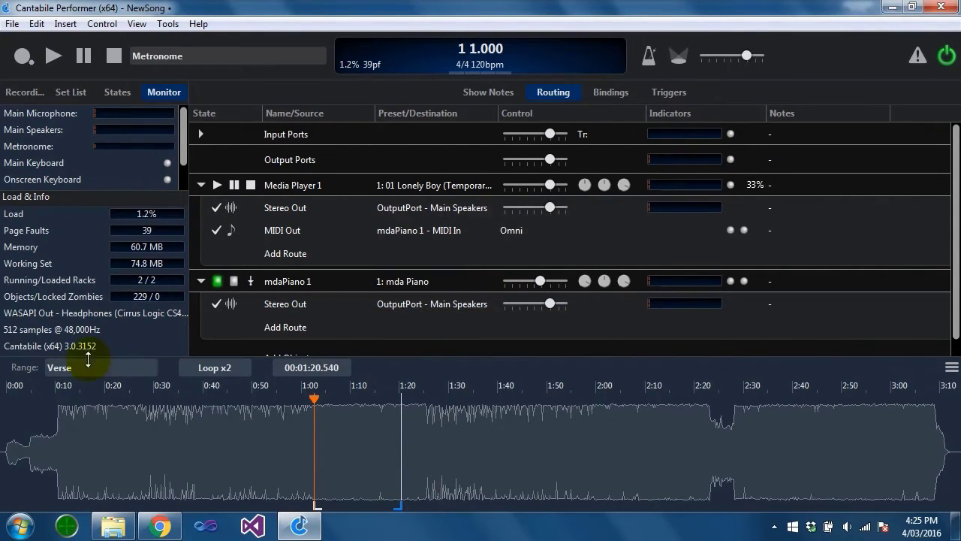
Switch the active range to Chorus, then back to Verse
click(95, 368)
click(96, 425)
click(128, 368)
click(125, 442)
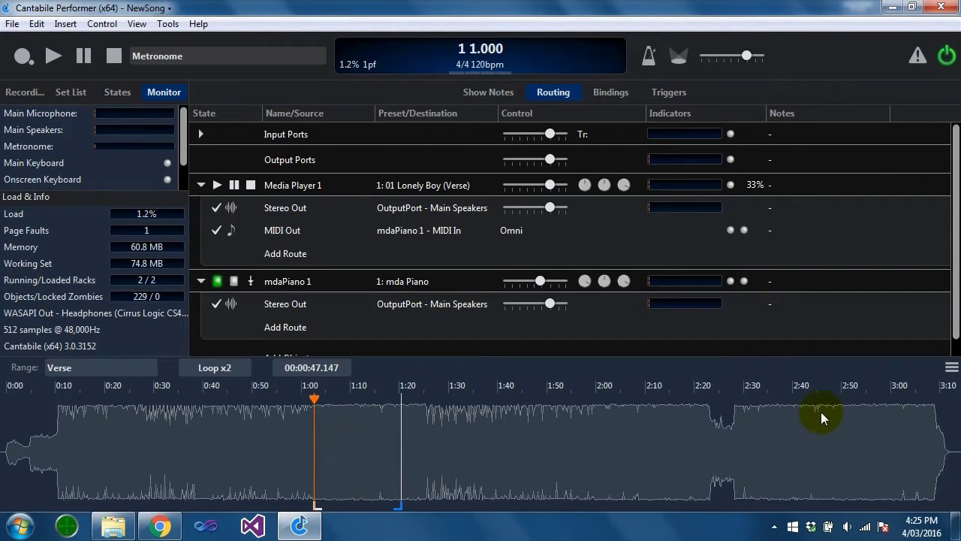
Adjust the timeline's zoom and view of the Lonely Boy waveform
click(952, 371)
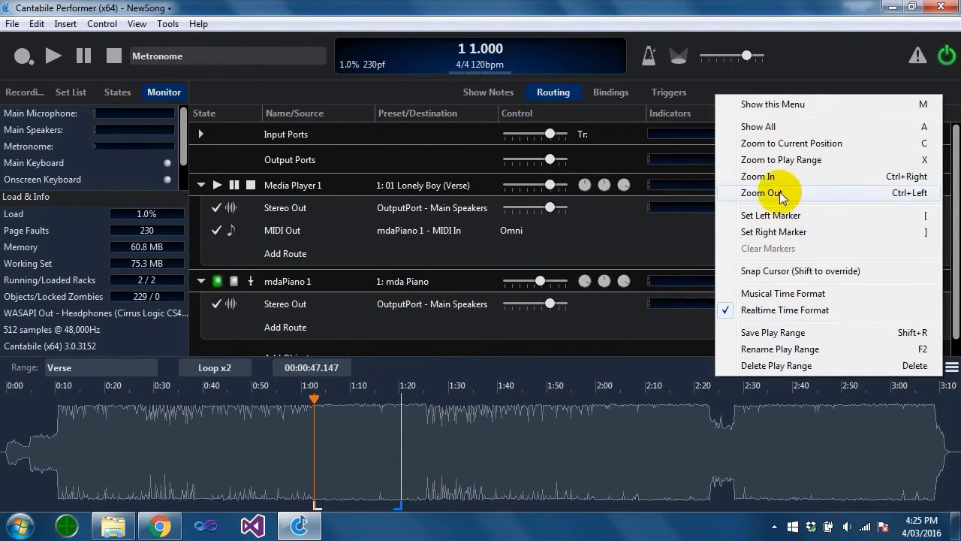
click(399, 444)
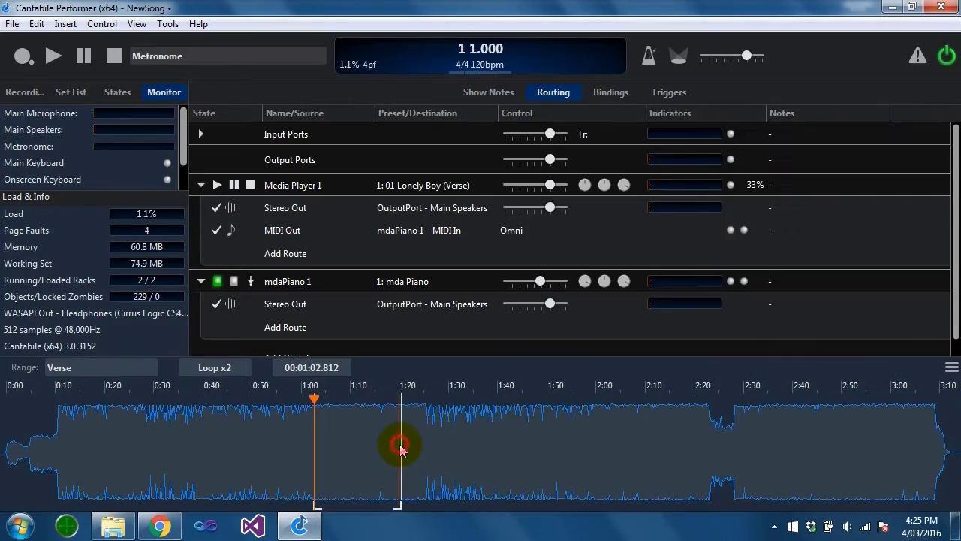
scroll(314, 474, up, 5)
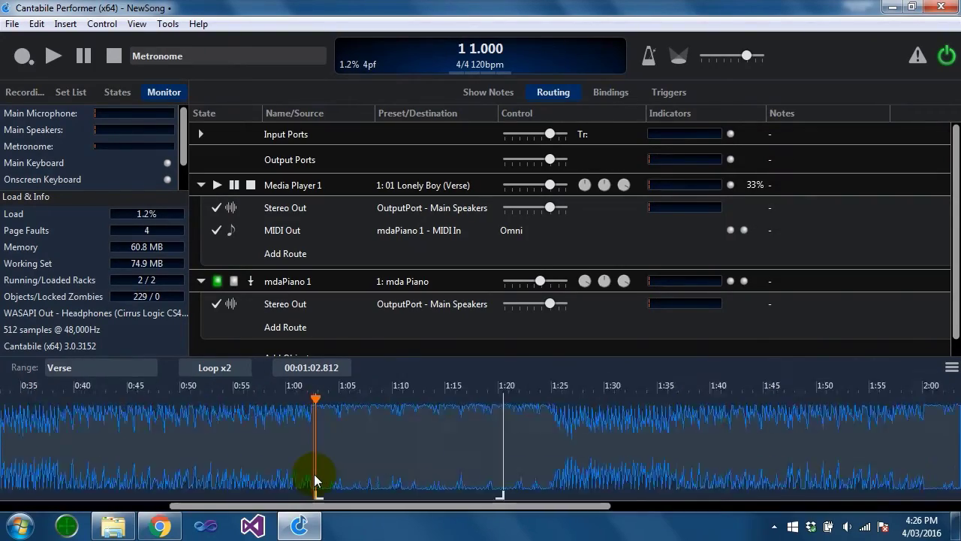
scroll(314, 474, down, 5)
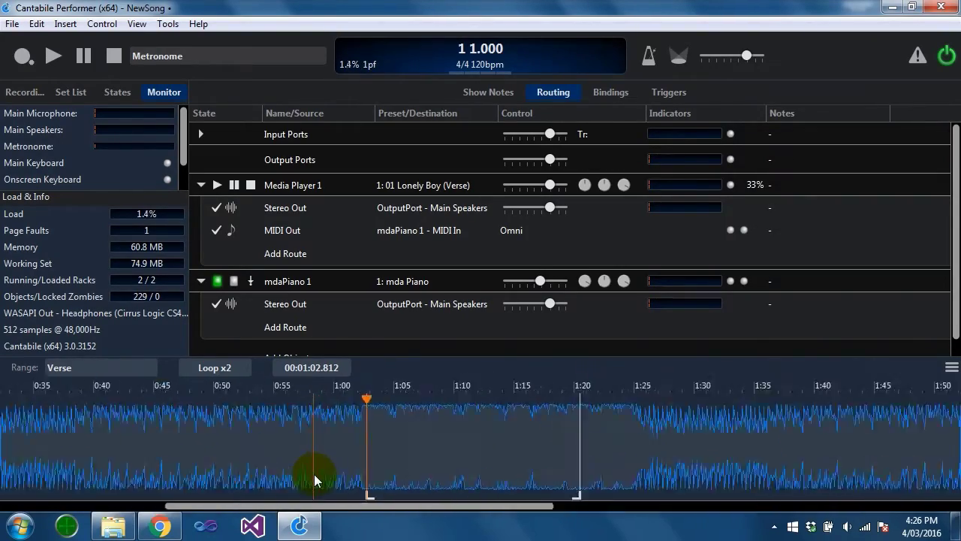
drag(189, 458, 274, 456)
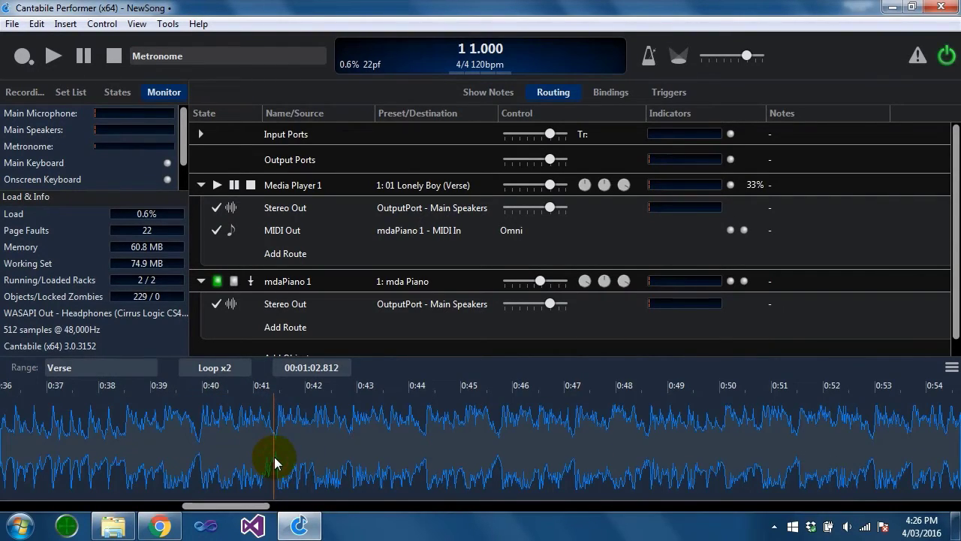
scroll(274, 451, down, 5)
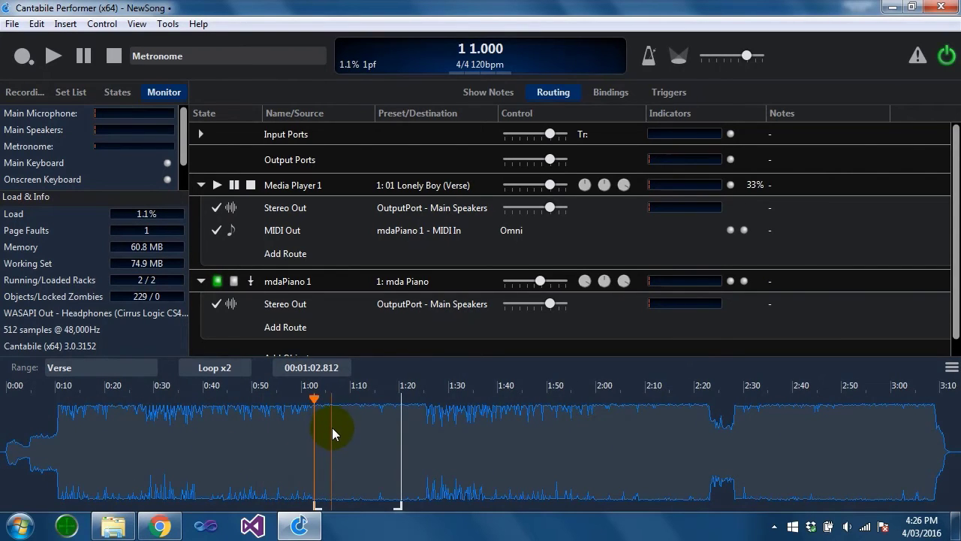
click(234, 281)
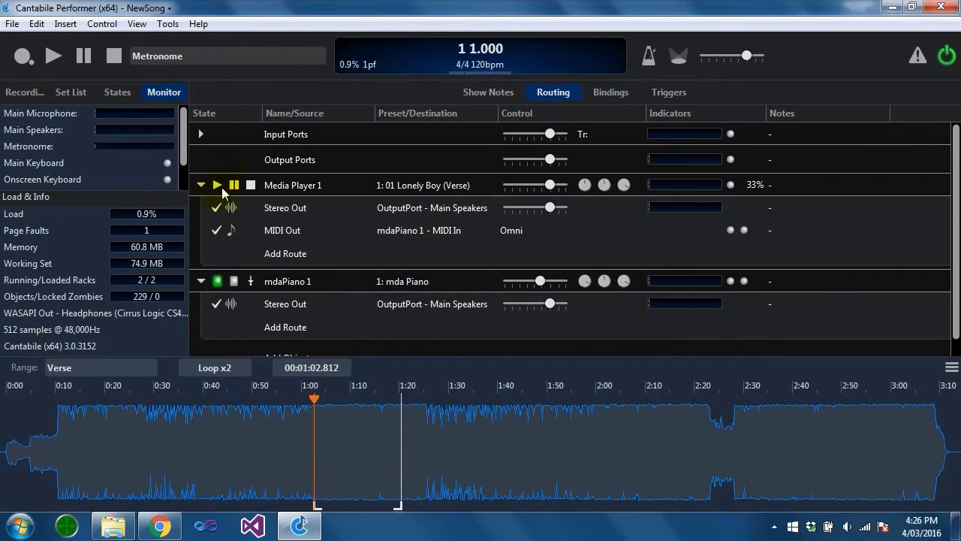
During playback, set range start and end at the playhead, then extend the end to about 1:14
click(220, 182)
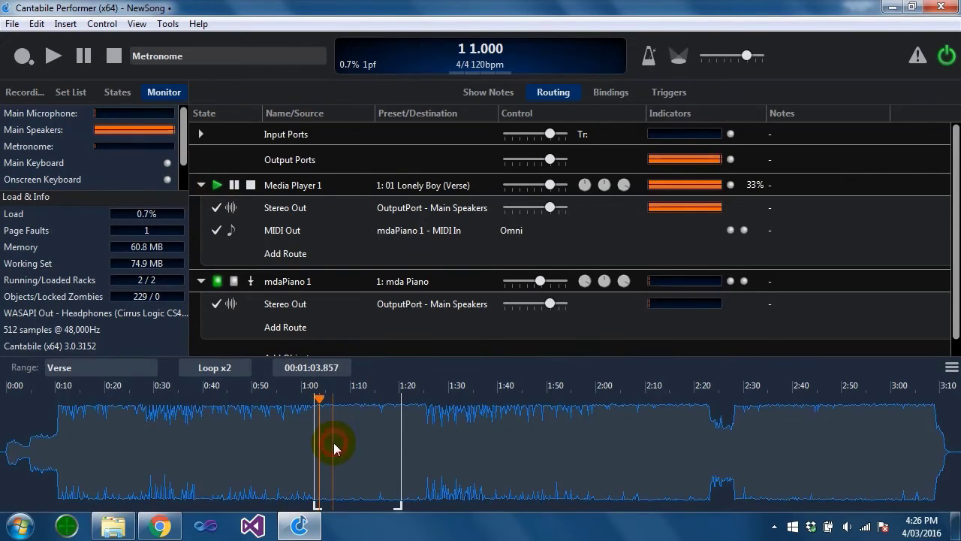
key(bracketleft)
key(bracketright)
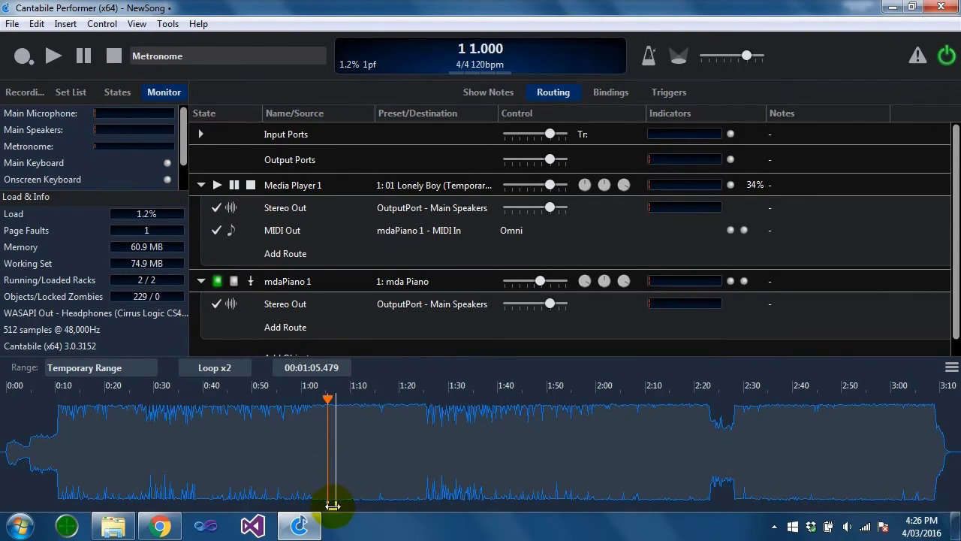
drag(331, 506, 372, 505)
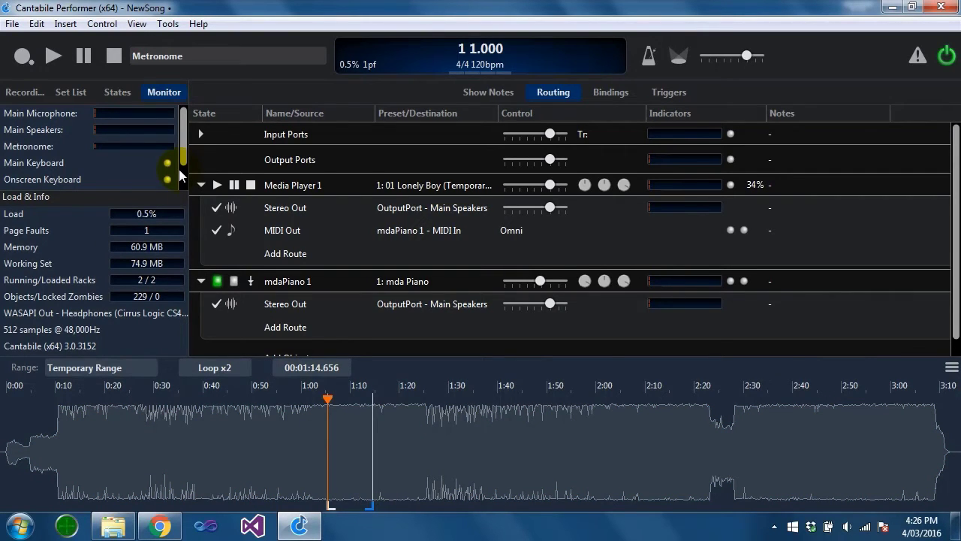
Return playback to about 1:05 and review Media Player 1's audio ports without changes
click(336, 464)
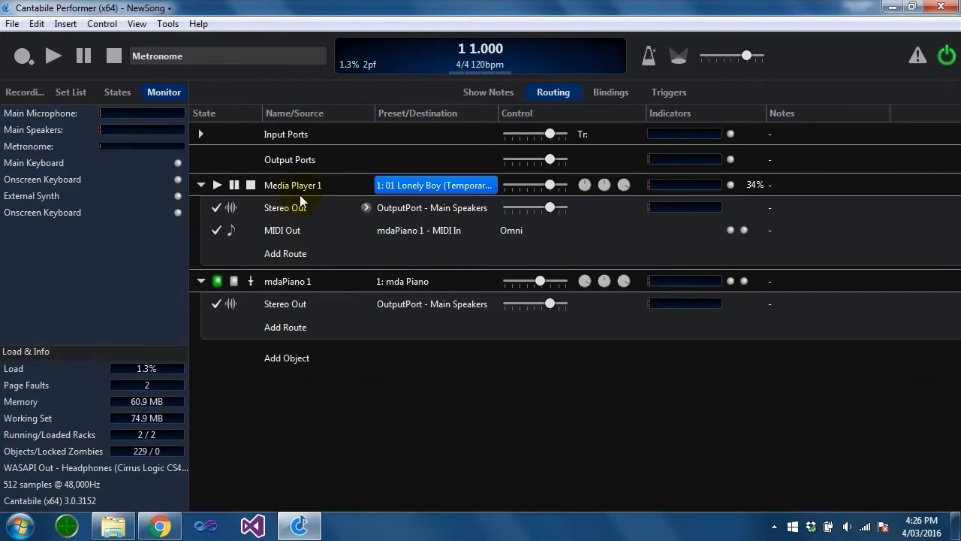
click(303, 188)
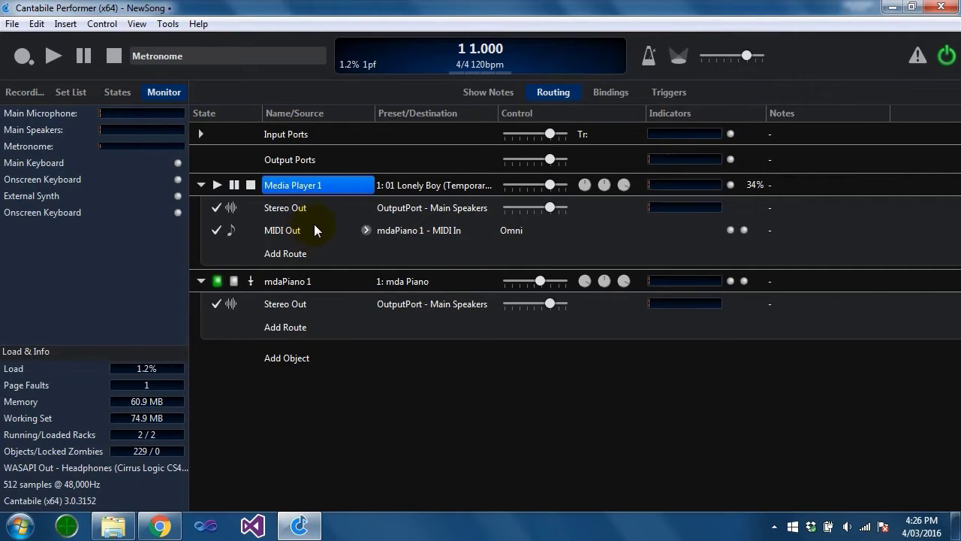
right_click(319, 186)
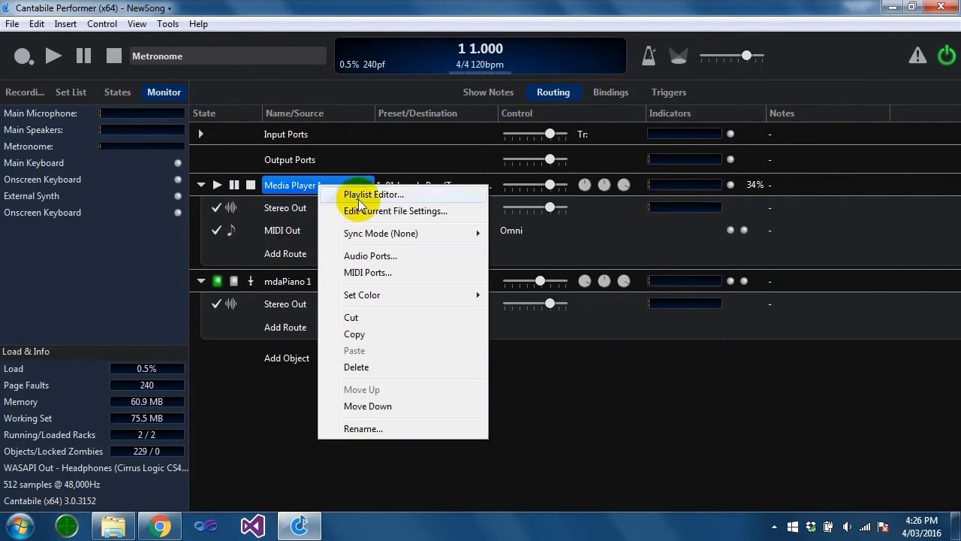
click(420, 260)
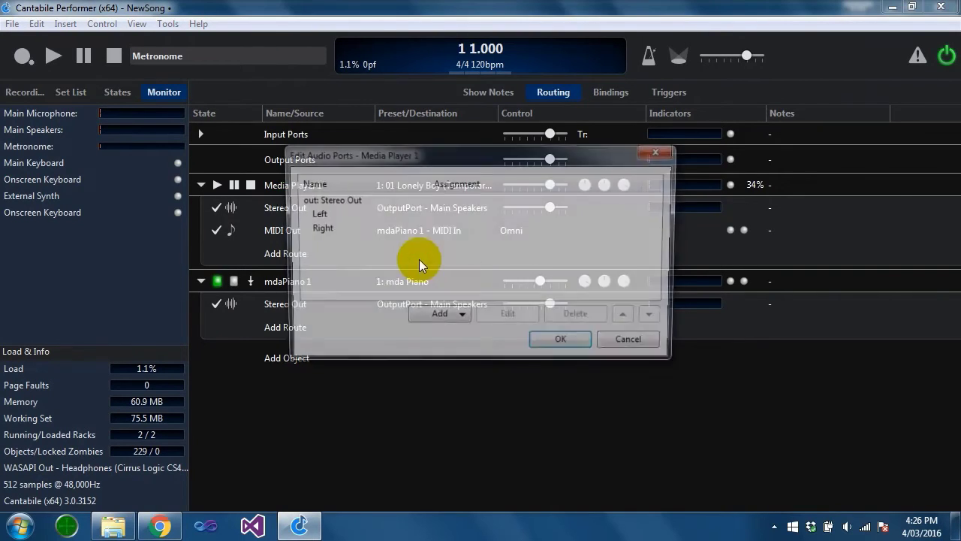
click(333, 200)
click(462, 321)
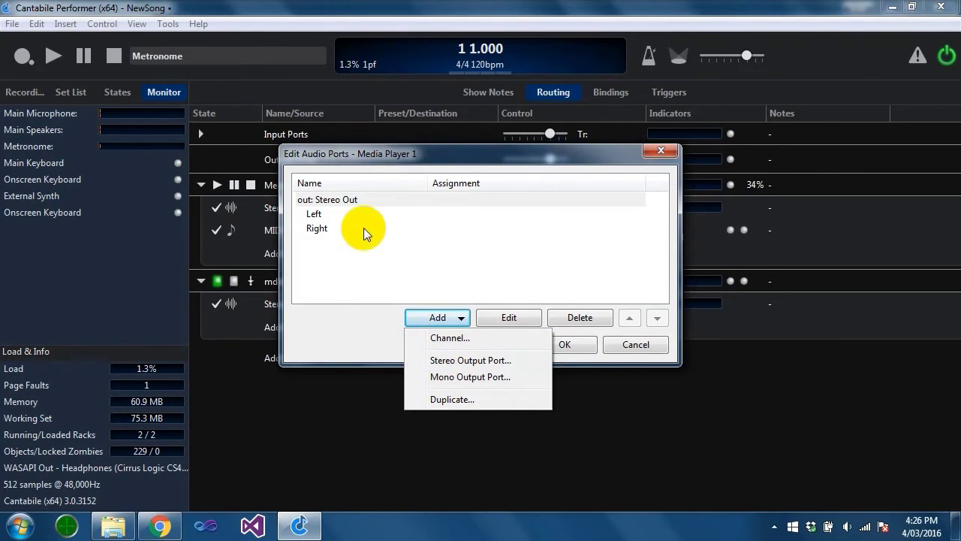
click(638, 344)
Add a MIDI output port named 'MIDI Out 2' in Media Player 1's MIDI Ports
right_click(352, 184)
click(417, 272)
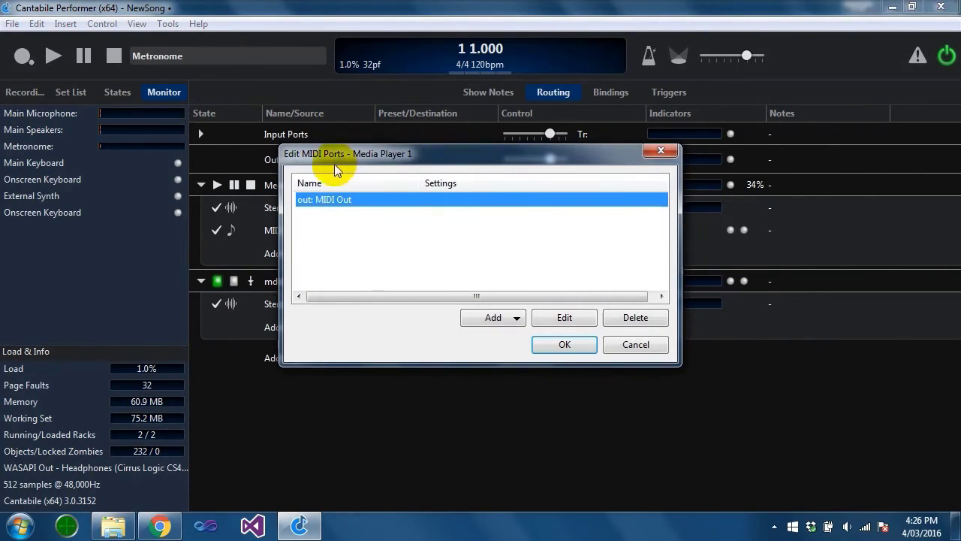
click(493, 318)
click(514, 338)
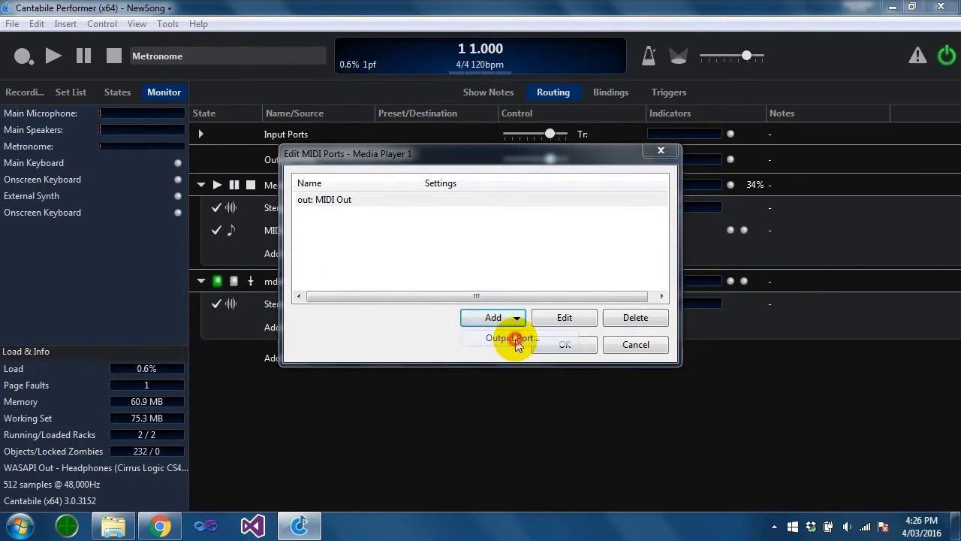
text(MIDI Out 2)
click(526, 317)
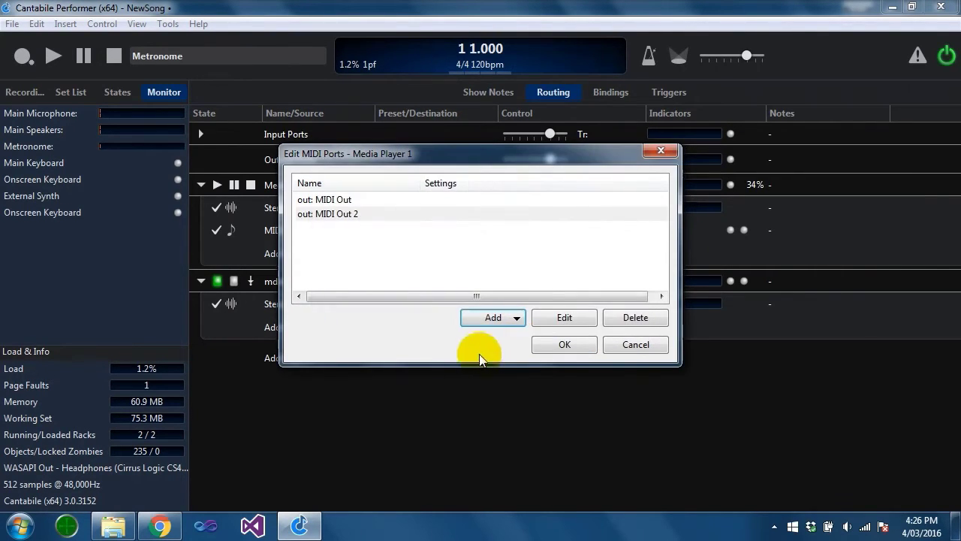
click(556, 345)
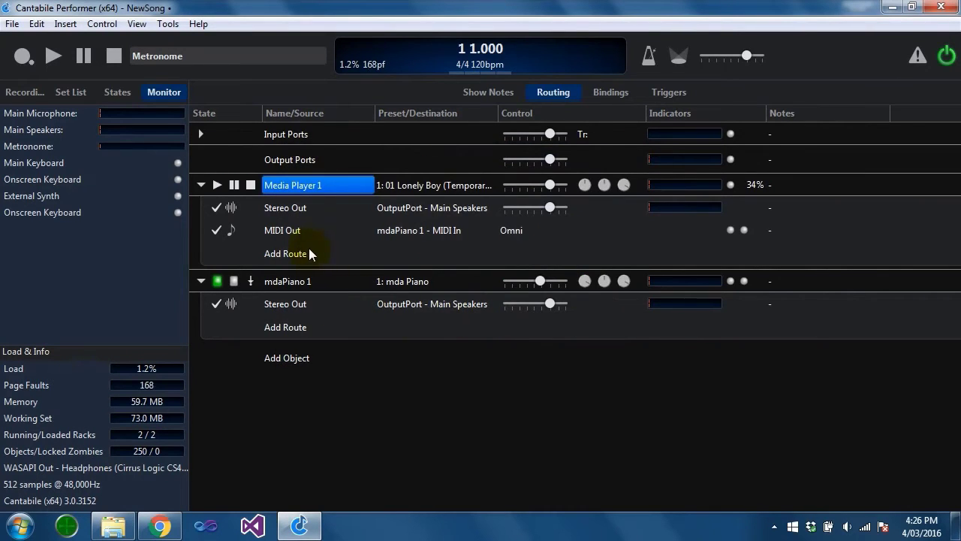
Add a MIDI Out 2 route and insert a Diva(x64) synth plugin
click(309, 253)
click(404, 264)
click(287, 380)
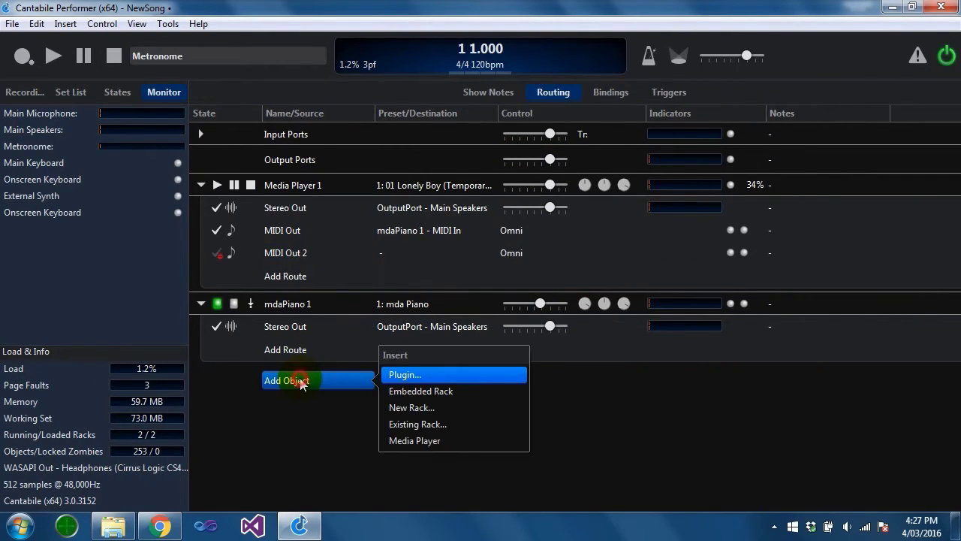
click(431, 379)
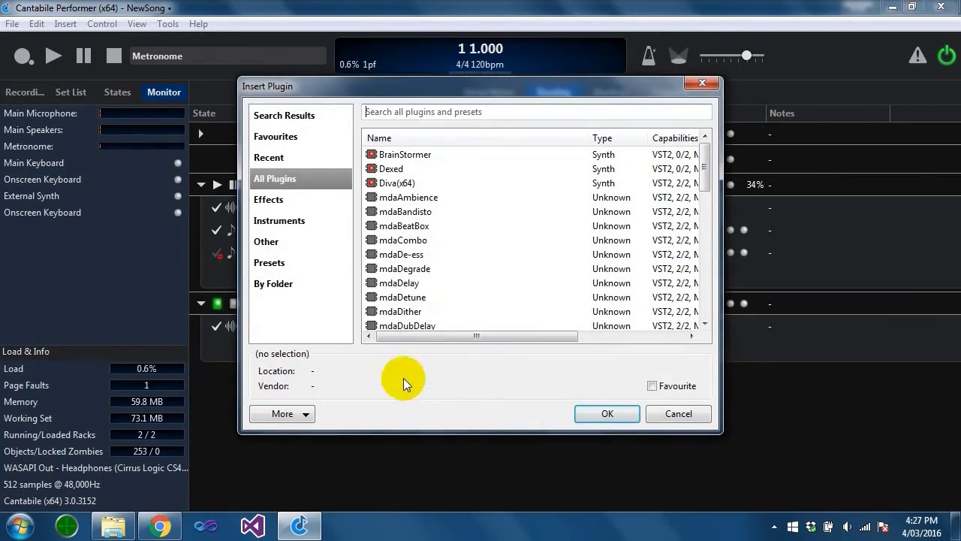
double_click(424, 183)
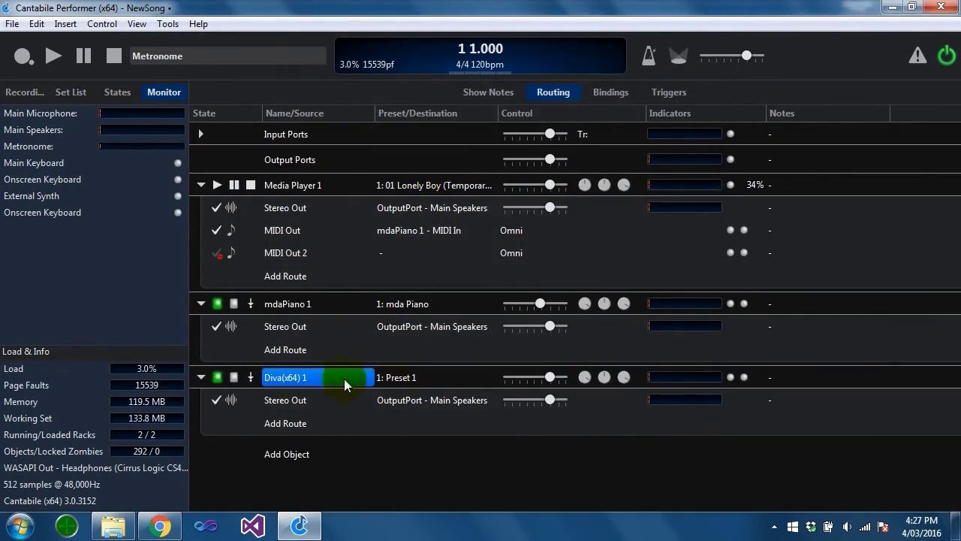
Load the HS Strumpet preset into Diva(x64) 1
double_click(328, 377)
click(508, 73)
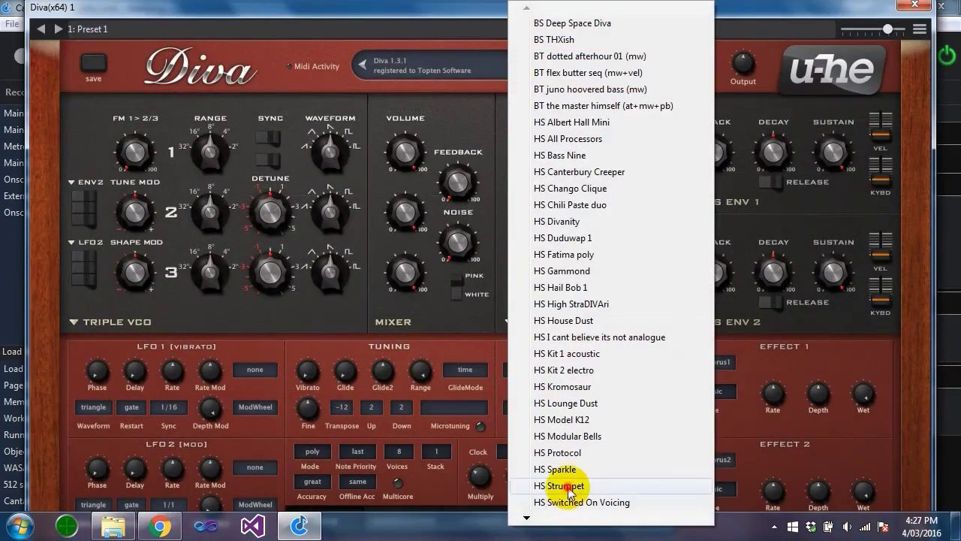
click(577, 486)
click(915, 4)
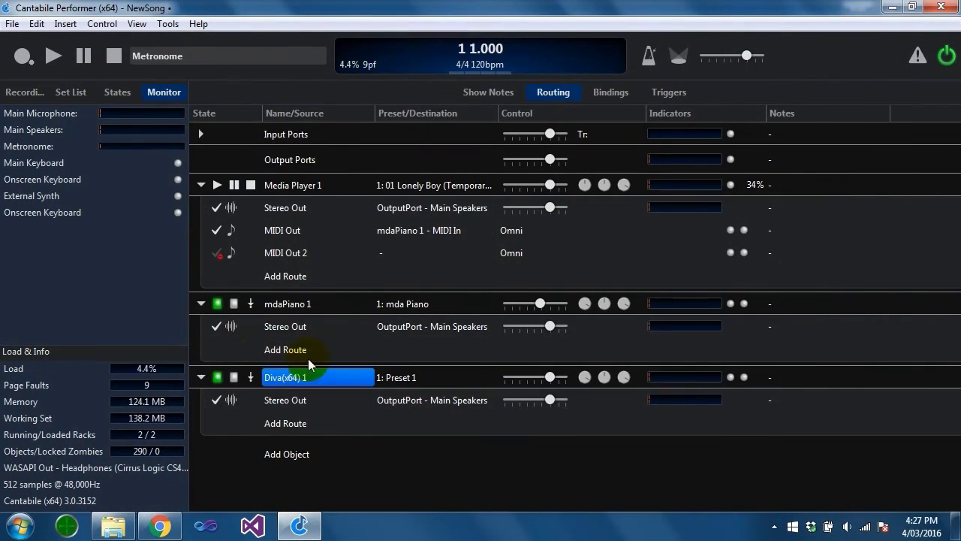
Collapse the mdaPiano and Diva racks and route MIDI Out 2 to Diva(x64) 1 - MIDI In
click(200, 304)
click(201, 326)
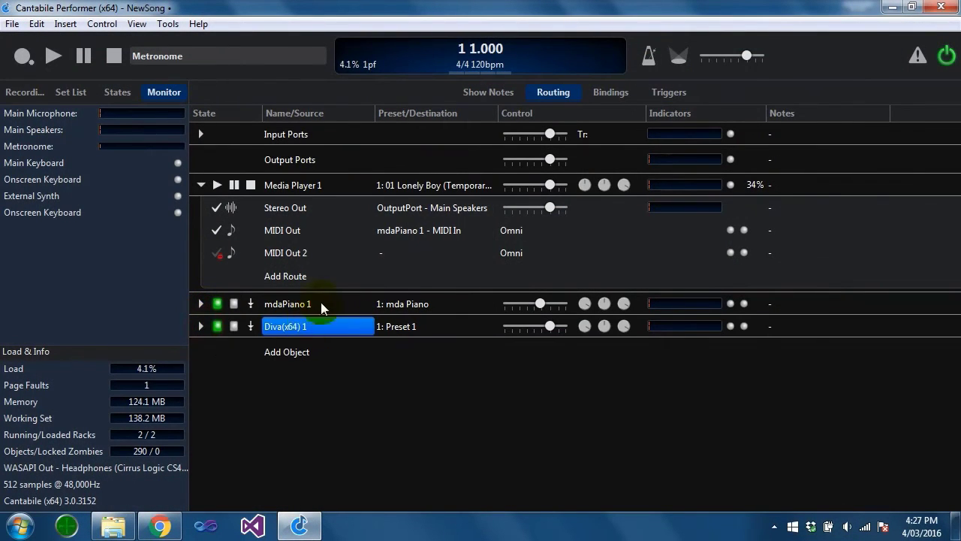
click(416, 252)
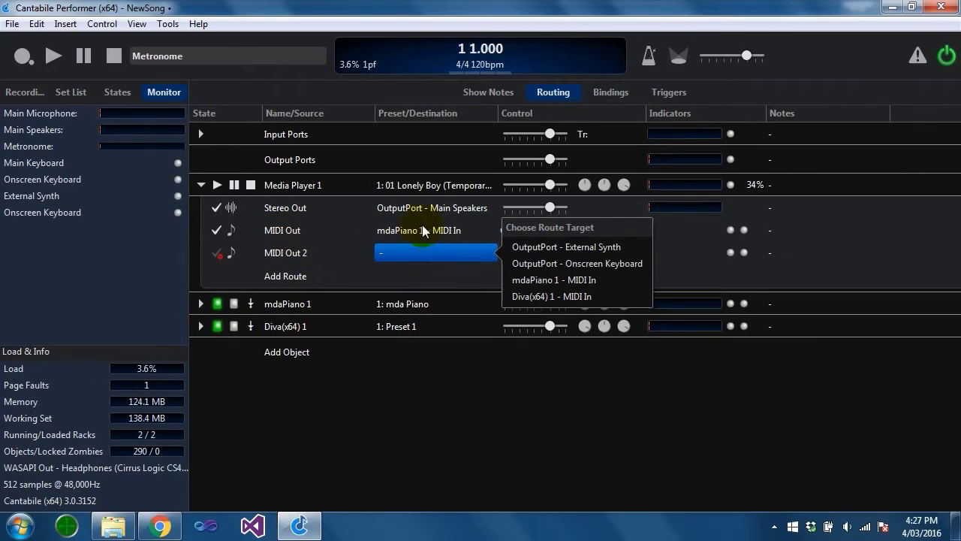
click(563, 296)
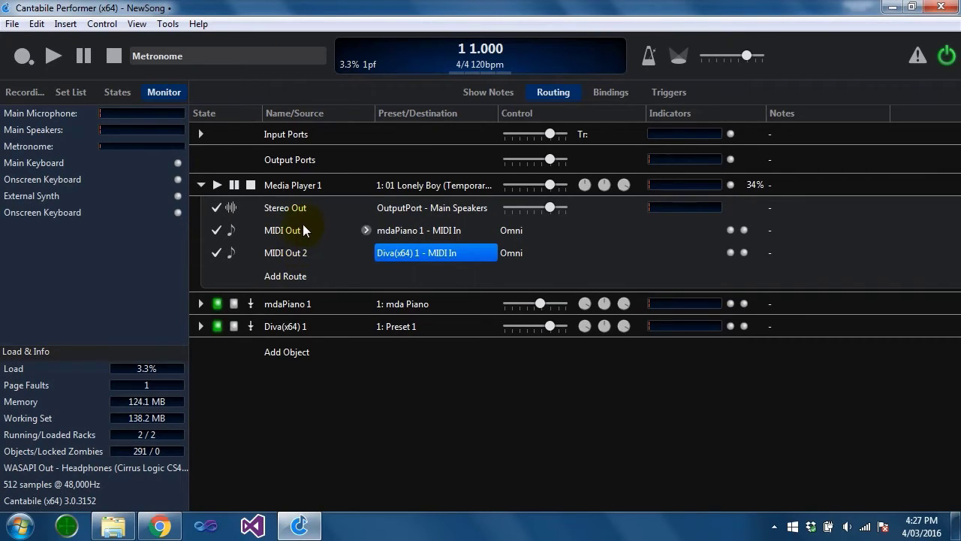
Load the Sax2EtudeChopin MIDI file into Media Player 1
click(432, 187)
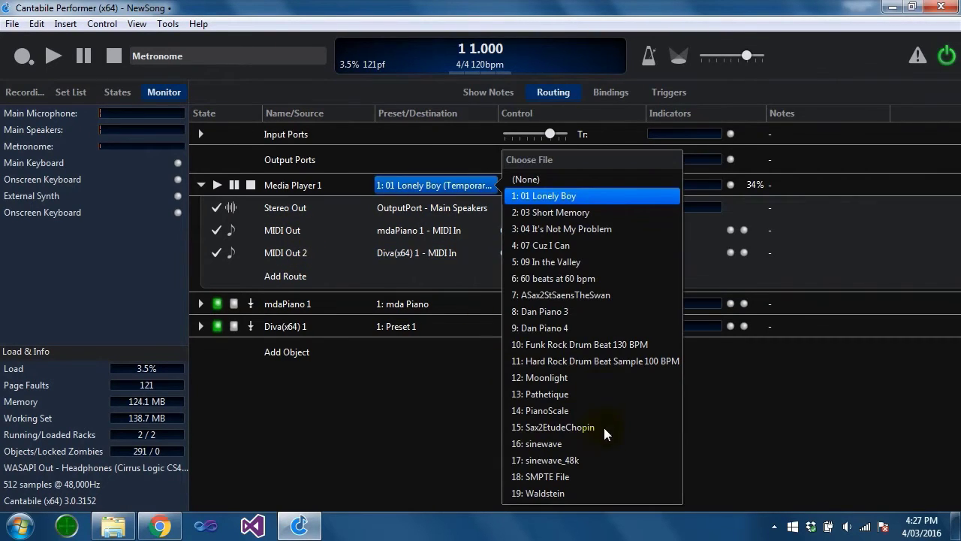
click(559, 427)
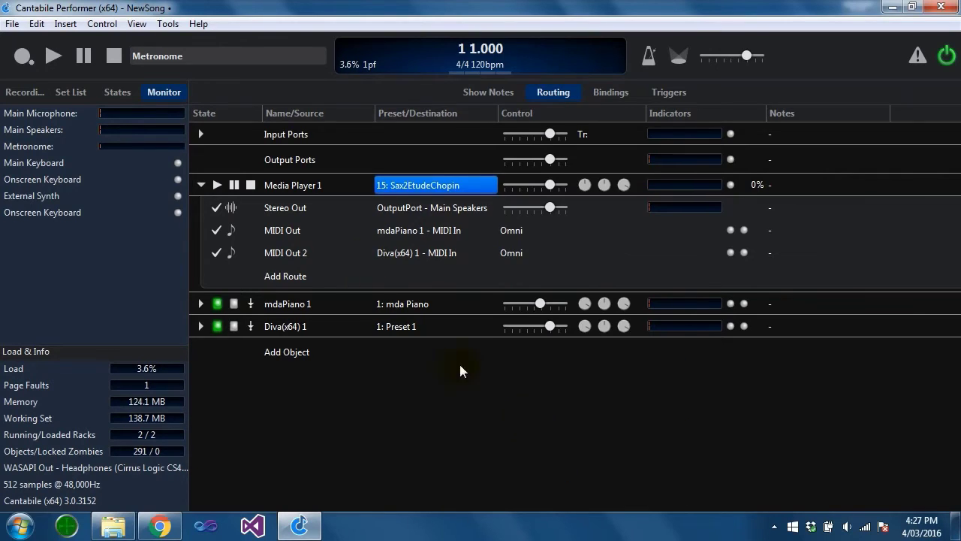
click(316, 184)
In the file's Media File Properties, route Track 3 to MIDI Out 2 and confirm
right_click(316, 183)
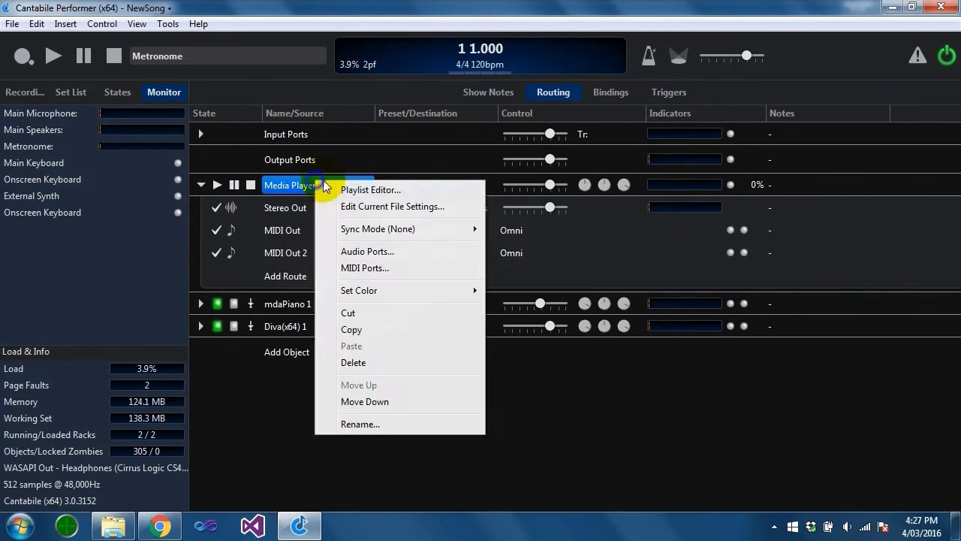
click(404, 207)
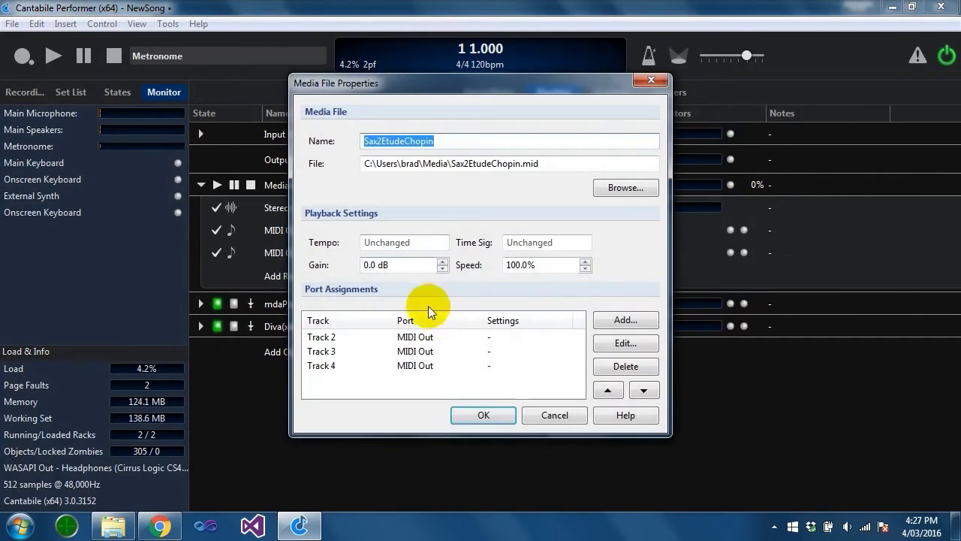
click(378, 352)
click(343, 338)
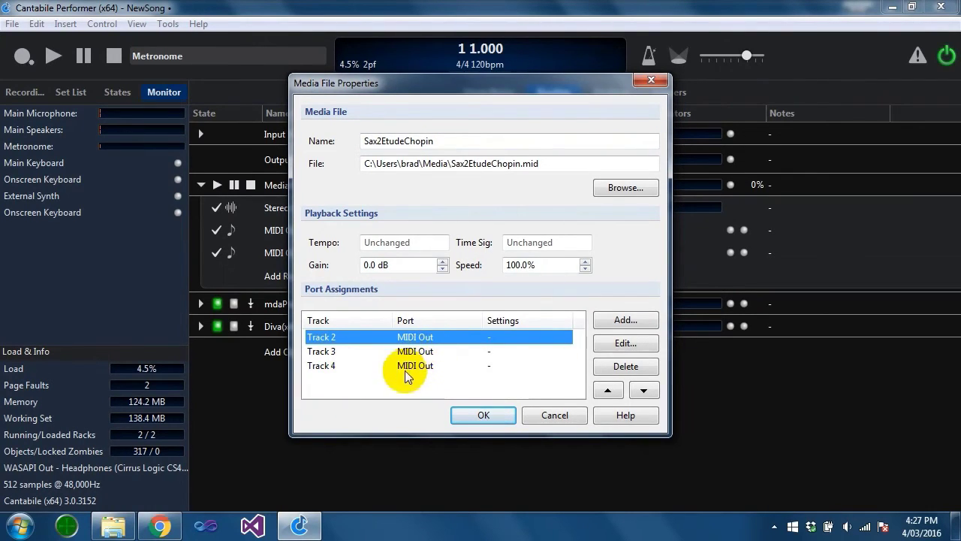
click(429, 351)
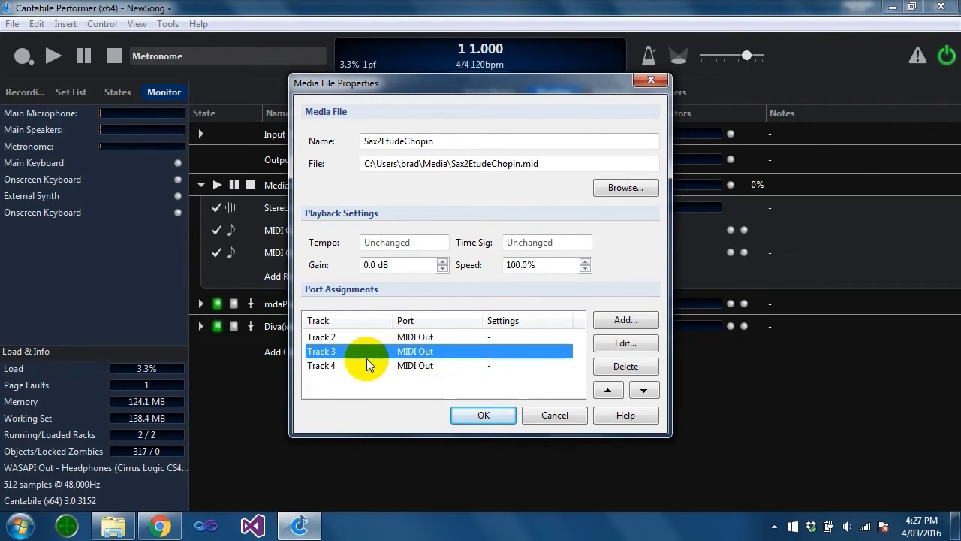
click(634, 345)
click(494, 261)
click(492, 297)
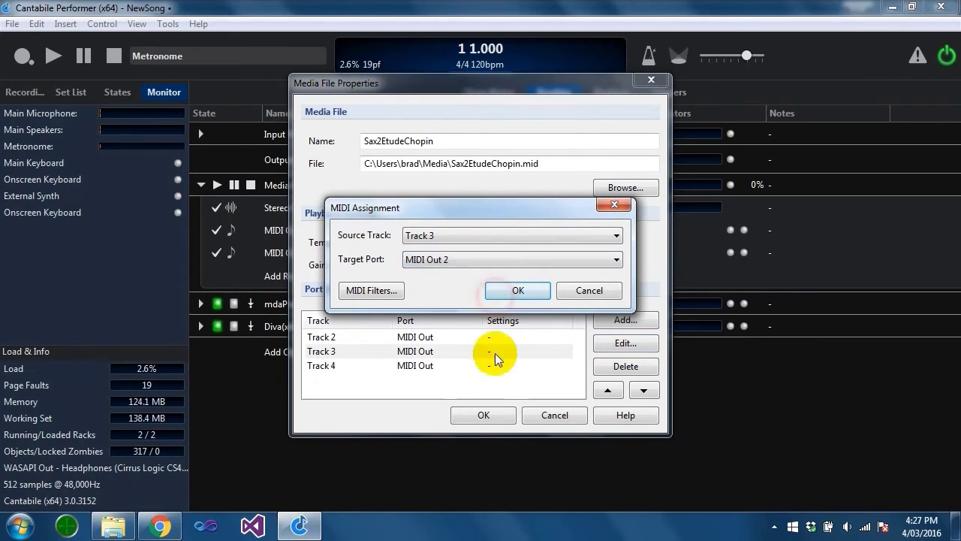
click(530, 290)
click(496, 409)
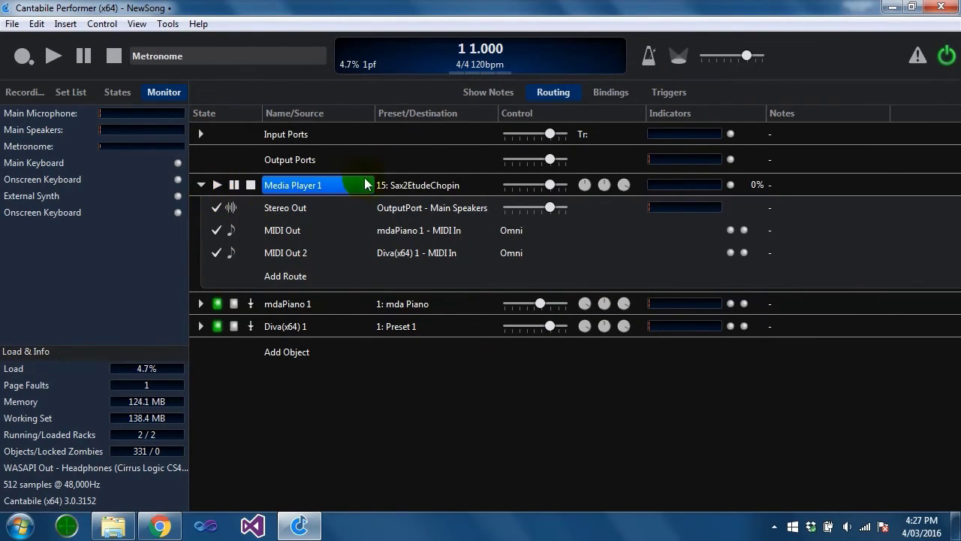
click(286, 306)
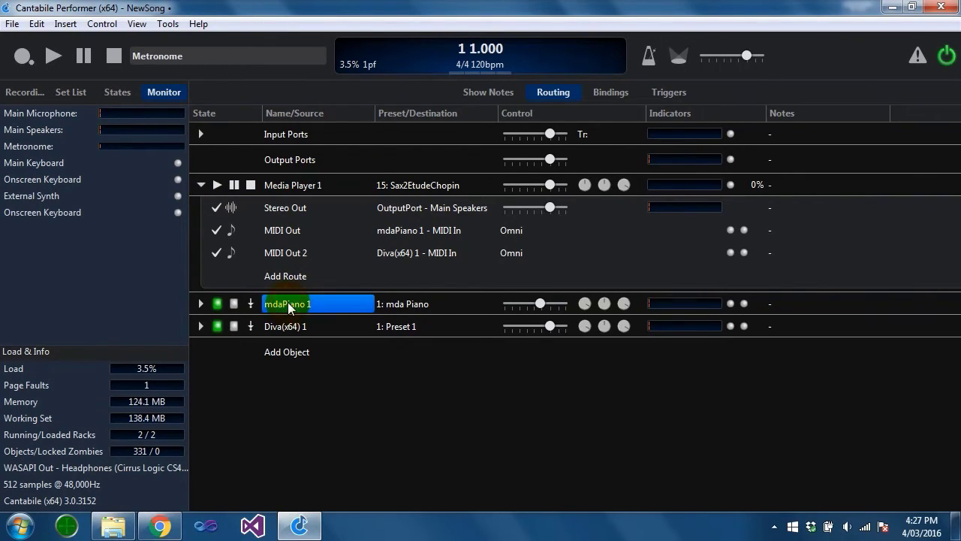
click(301, 327)
click(304, 310)
click(217, 186)
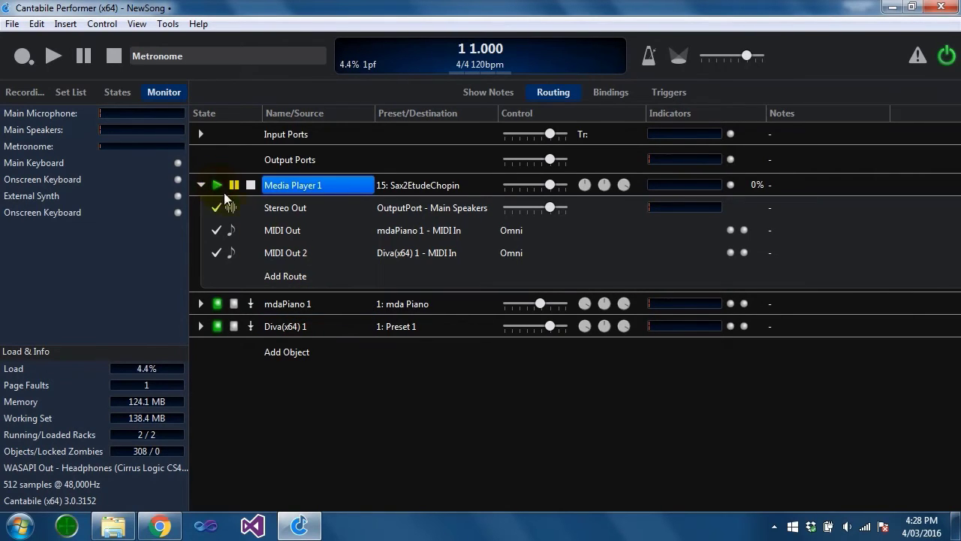
click(743, 253)
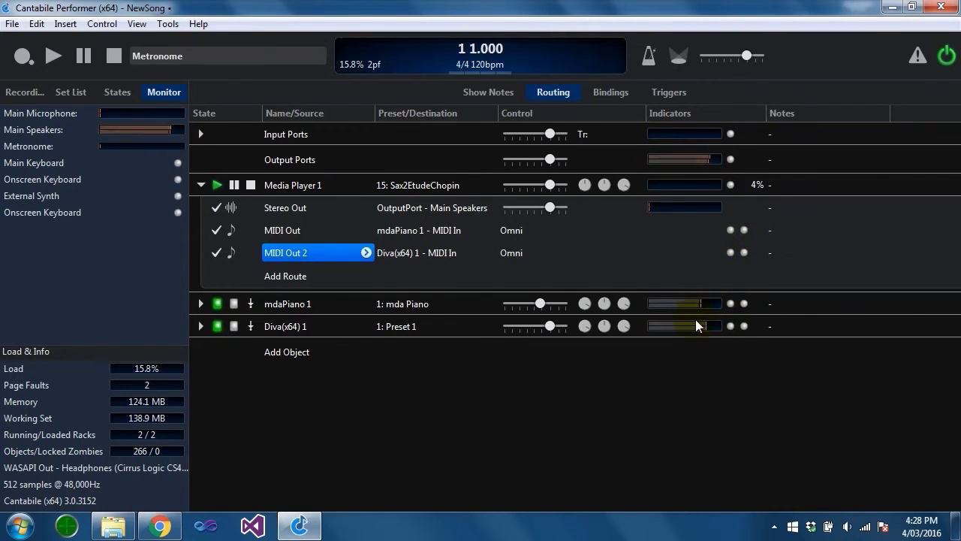
click(217, 230)
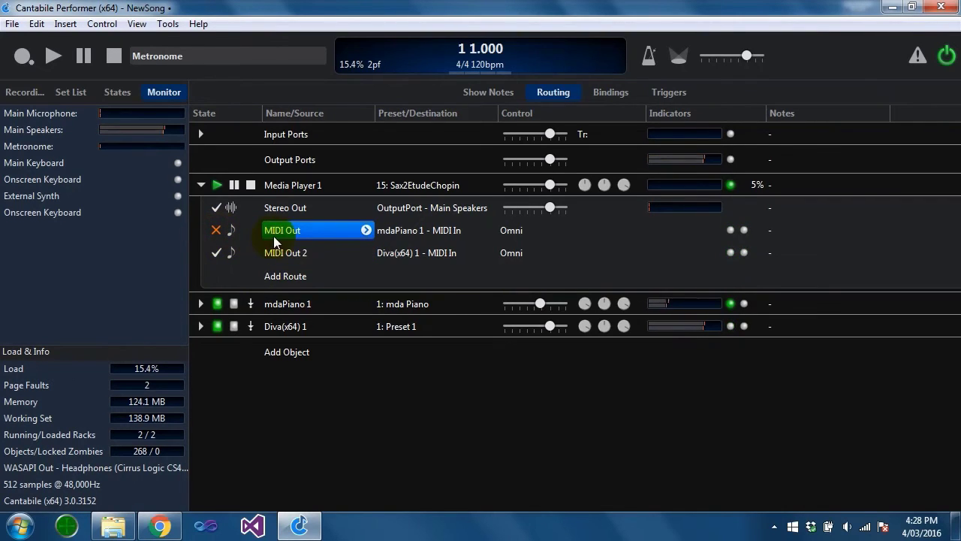
click(216, 231)
click(216, 253)
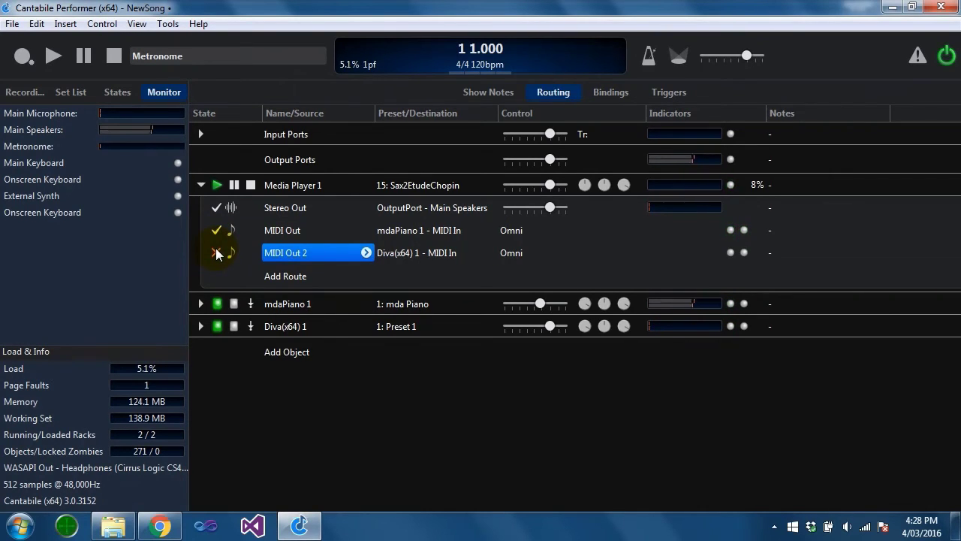
click(216, 253)
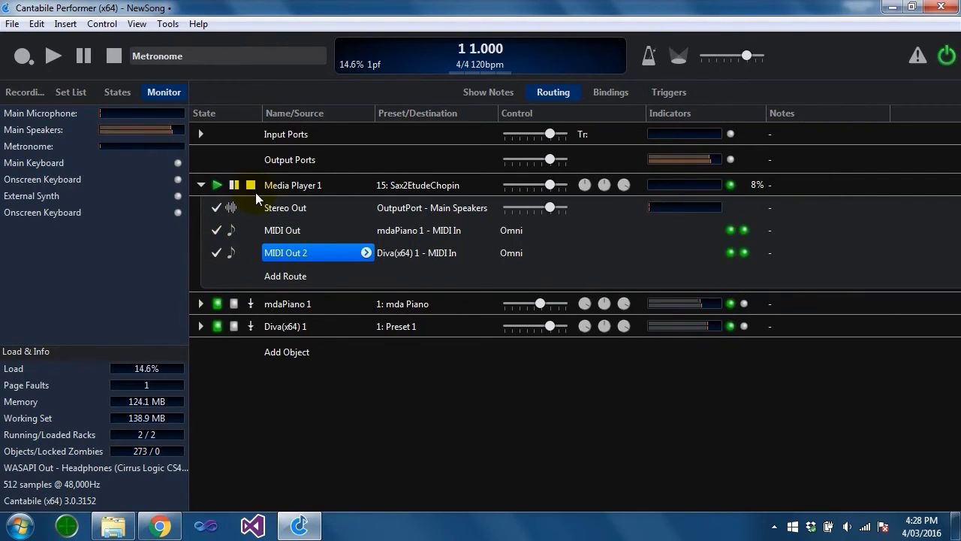
click(253, 188)
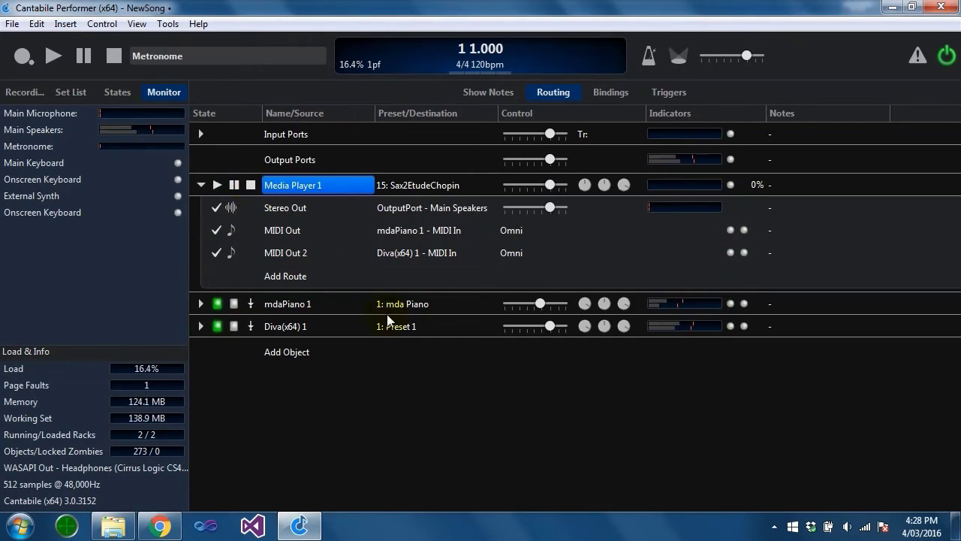
click(319, 210)
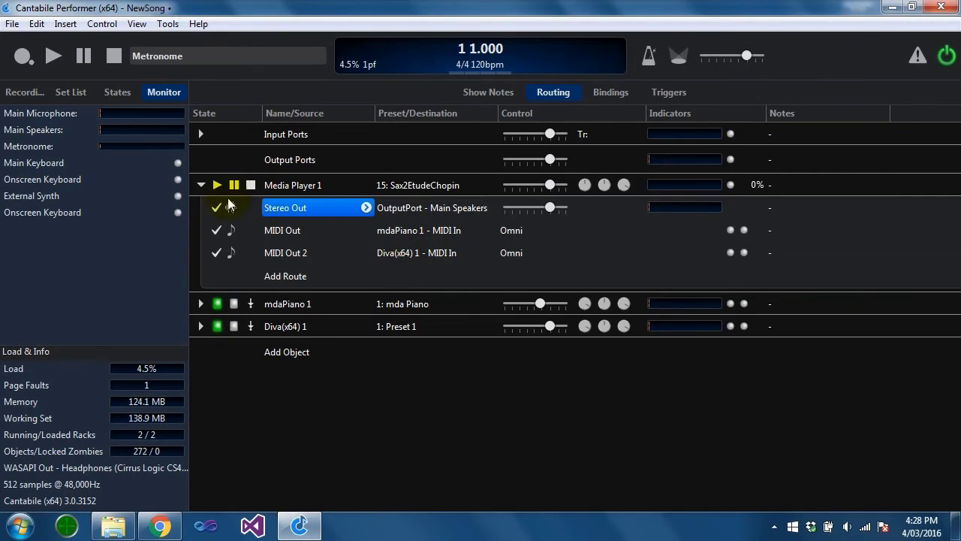
Switch the master transport from Metronome to Media Player 1, so tempo reads 65 bpm
click(285, 186)
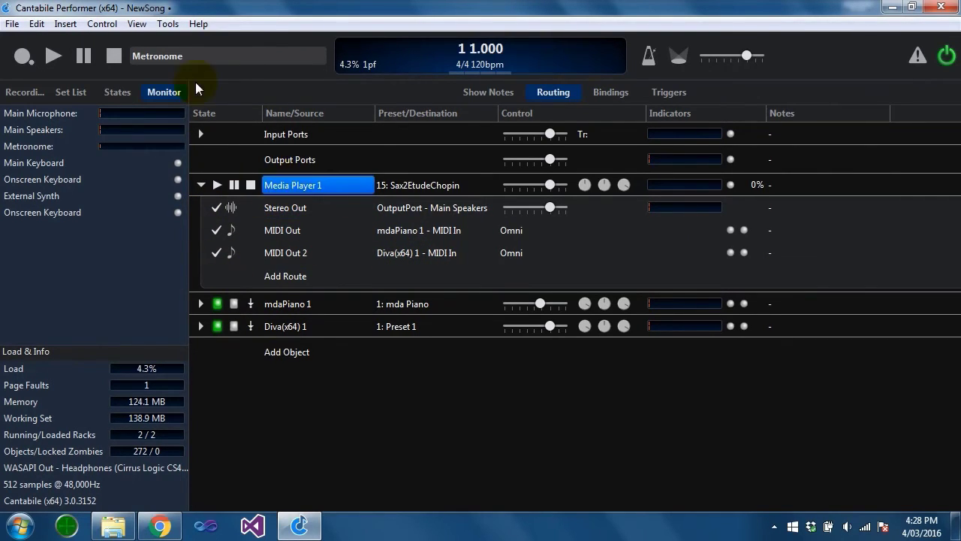
click(204, 57)
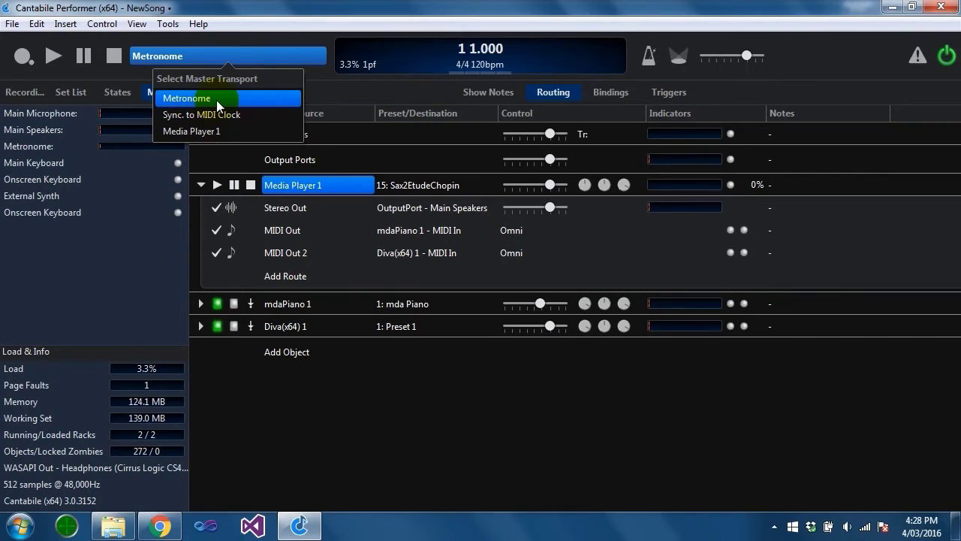
click(210, 134)
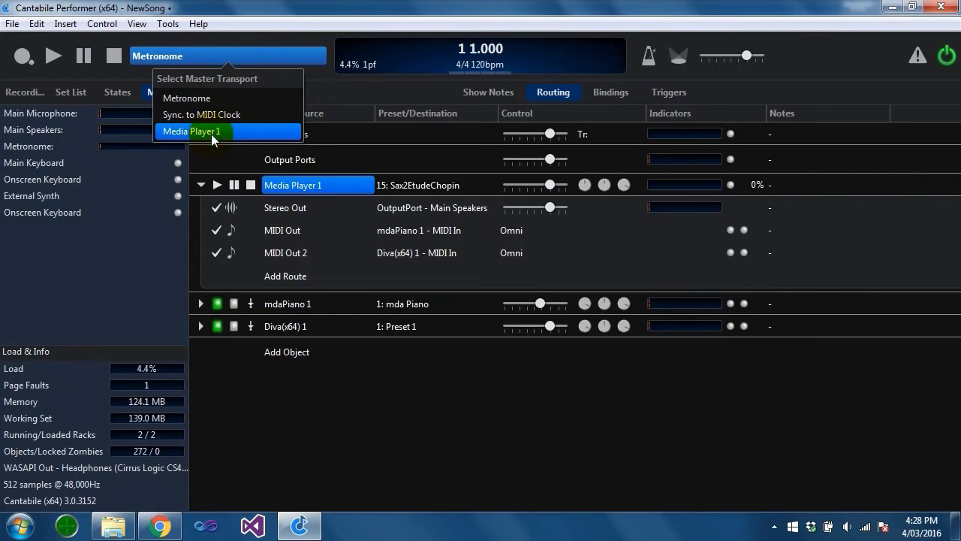
click(212, 134)
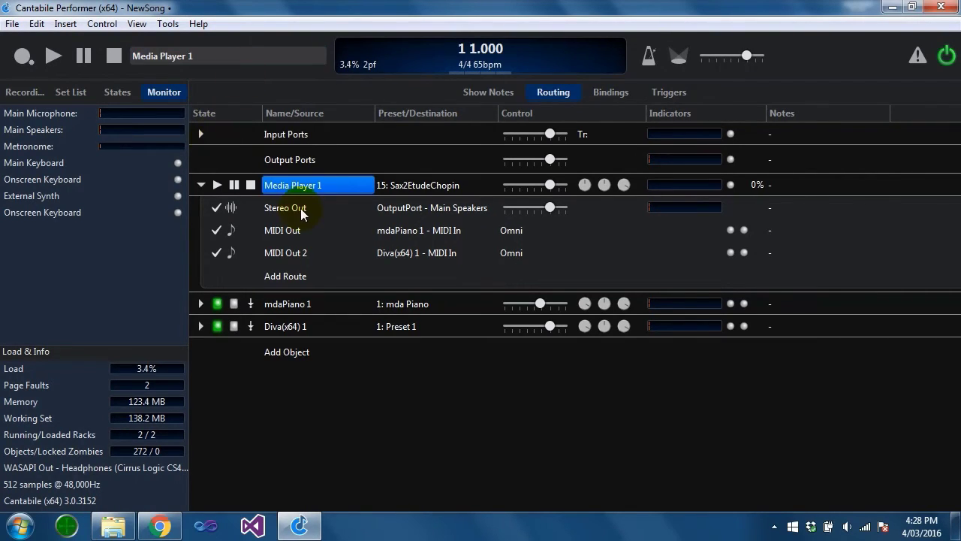
mouse_move(300, 208)
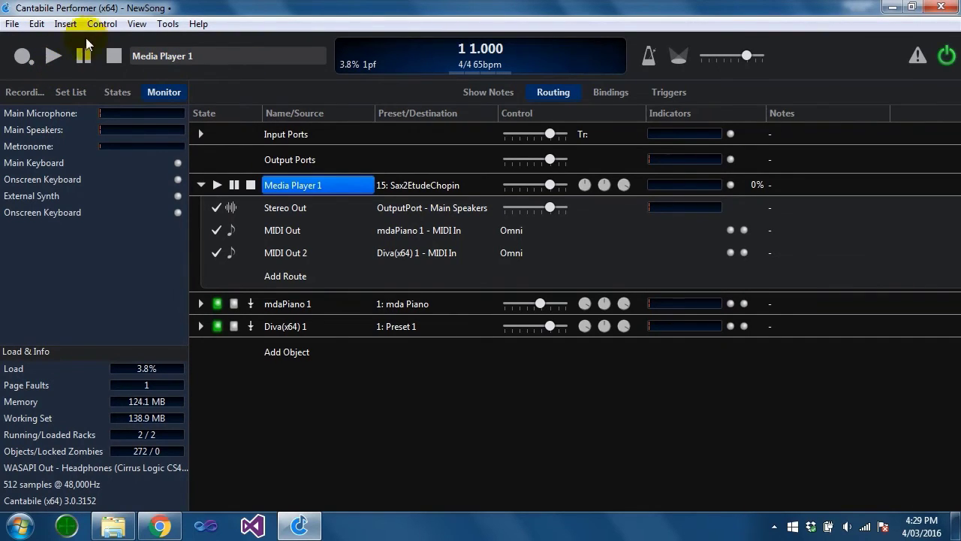
click(234, 184)
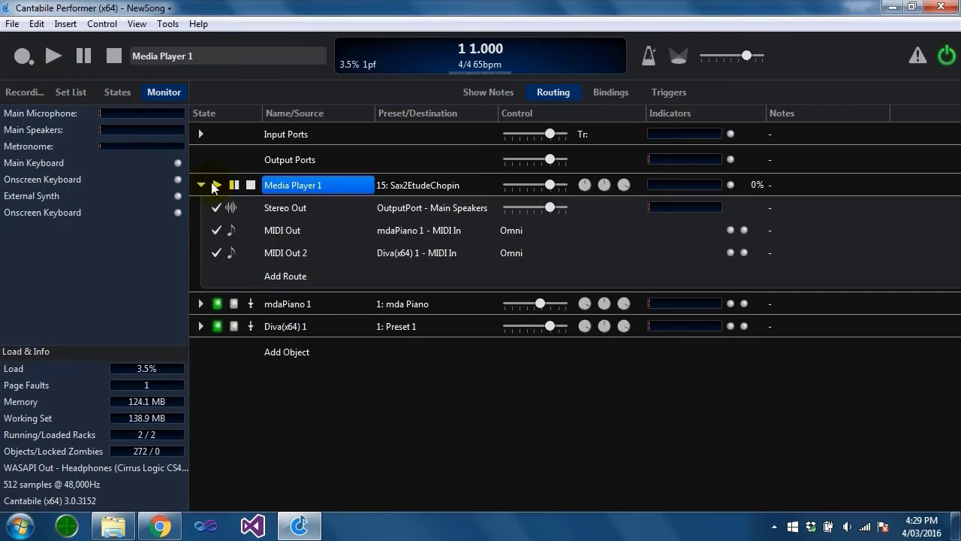
click(54, 57)
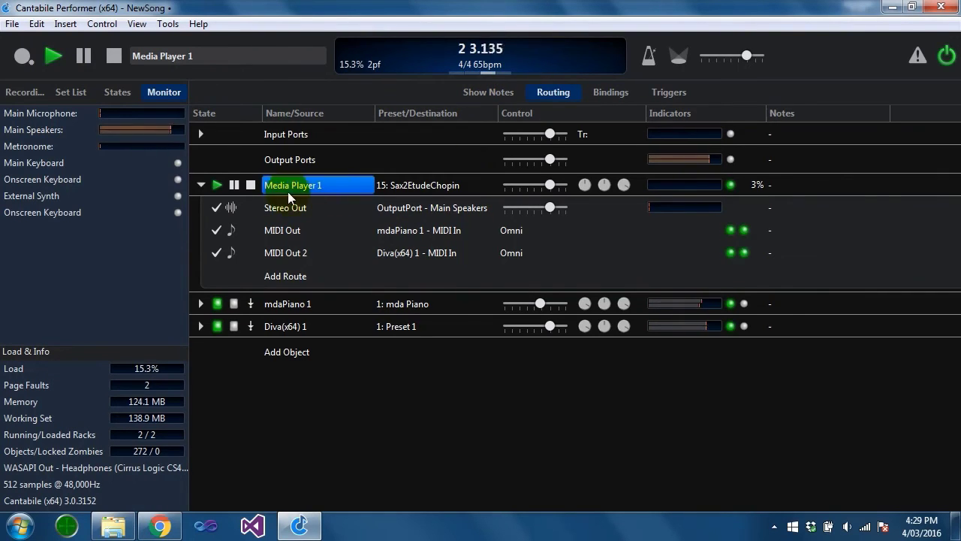
click(235, 185)
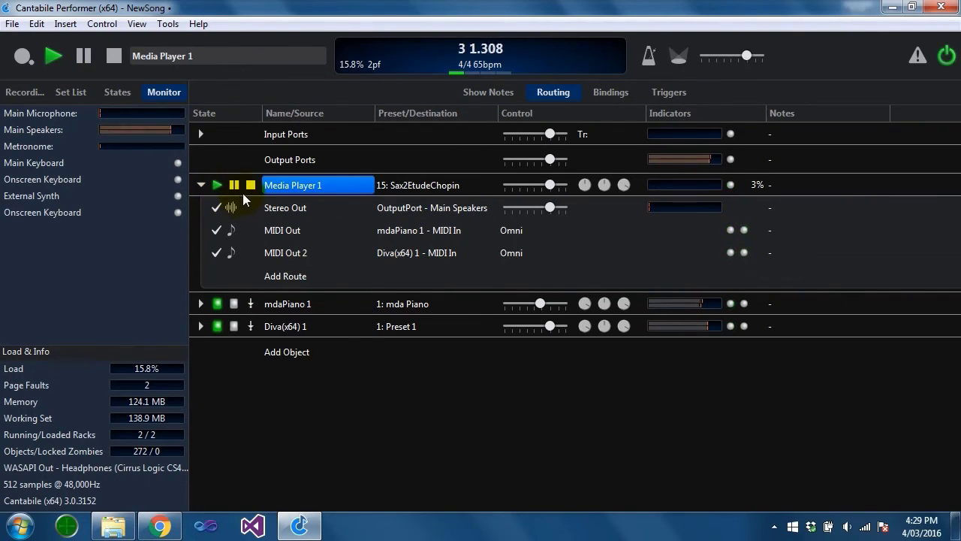
click(250, 187)
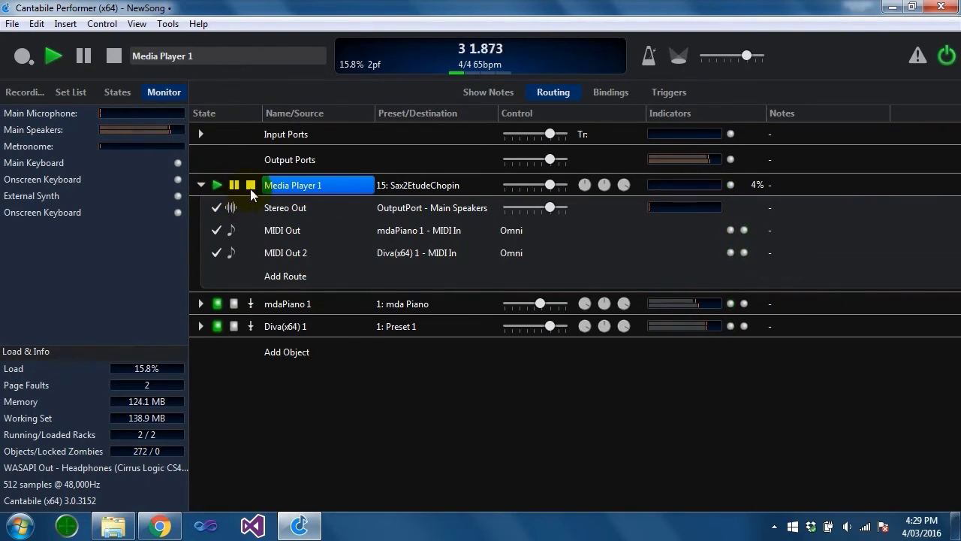
click(114, 57)
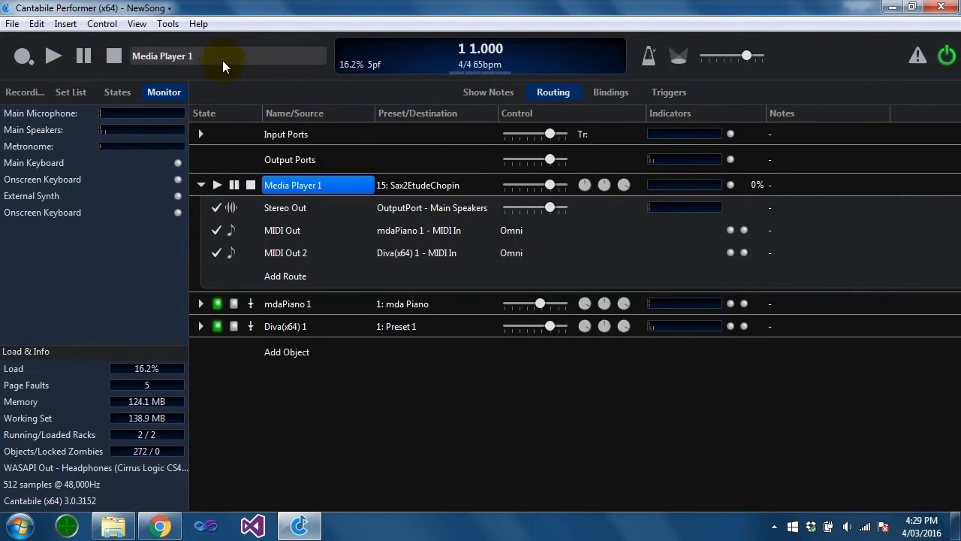
Set Media Player 1's sync mode to Slave (Musical) and keep Metronome as master transport
click(334, 186)
right_click(334, 185)
mouse_move(451, 228)
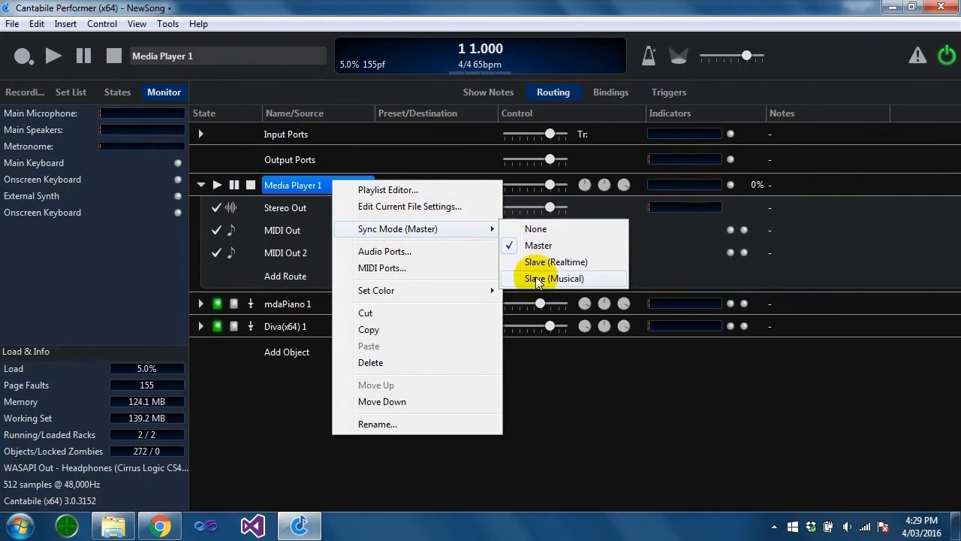
click(591, 278)
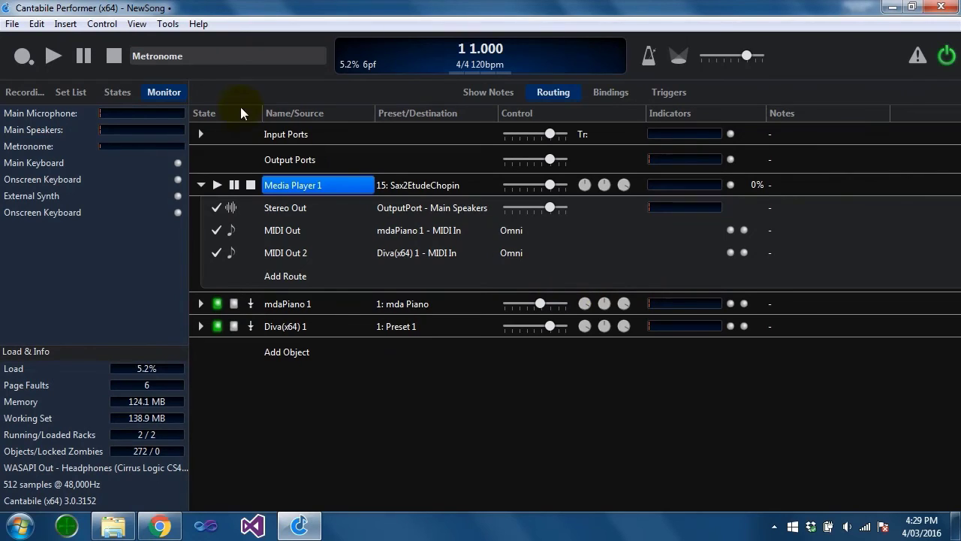
click(214, 54)
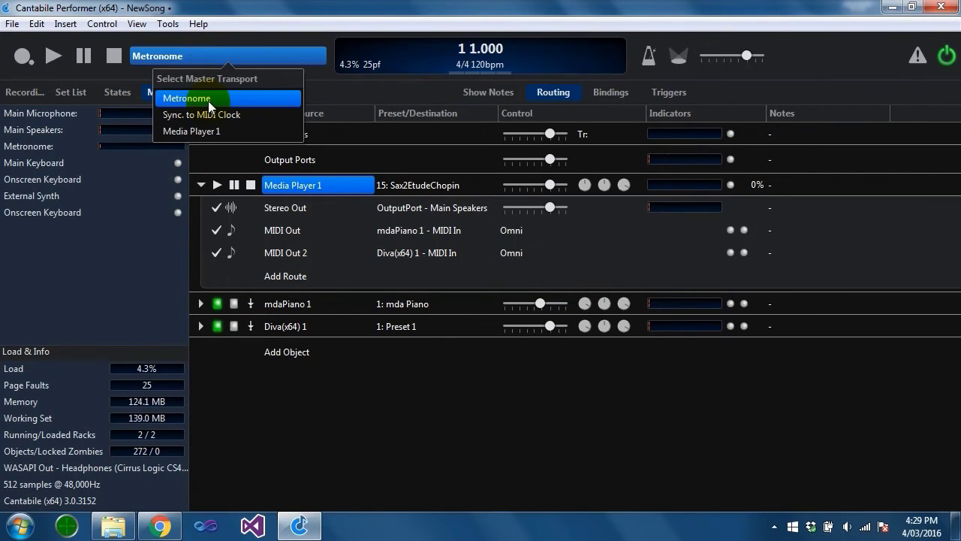
click(223, 54)
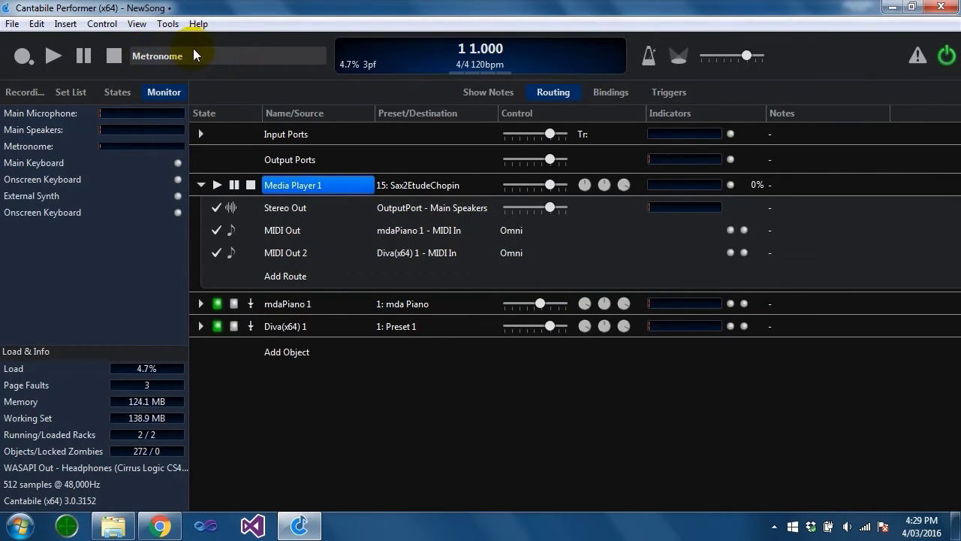
Reapply Slave (Musical) sync on Media Player 1 and verify the setting stuck
right_click(340, 191)
mouse_move(423, 235)
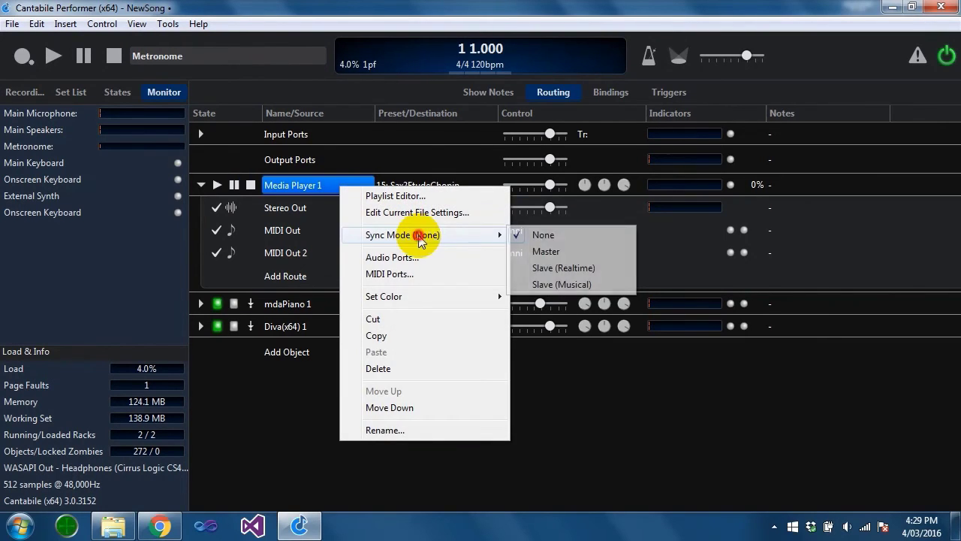
click(572, 285)
right_click(322, 180)
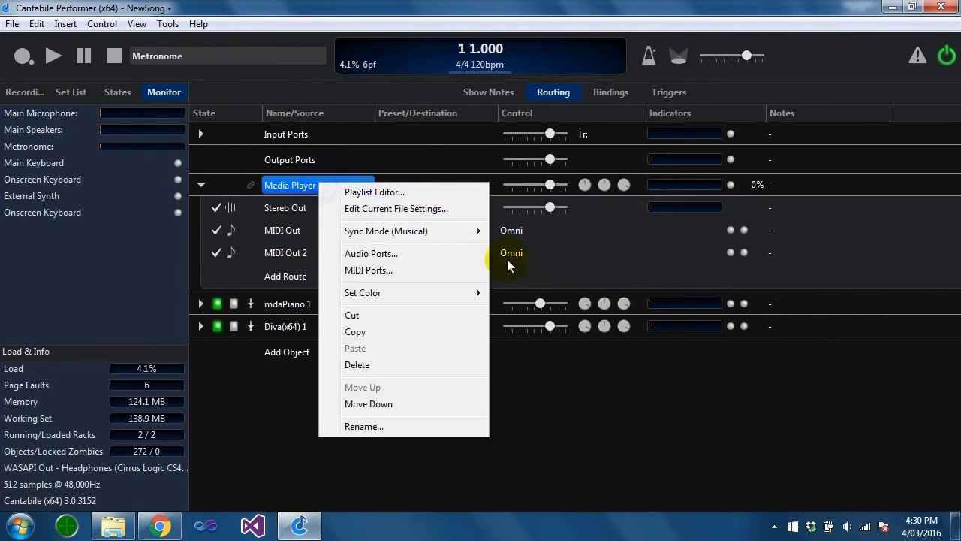
mouse_move(481, 236)
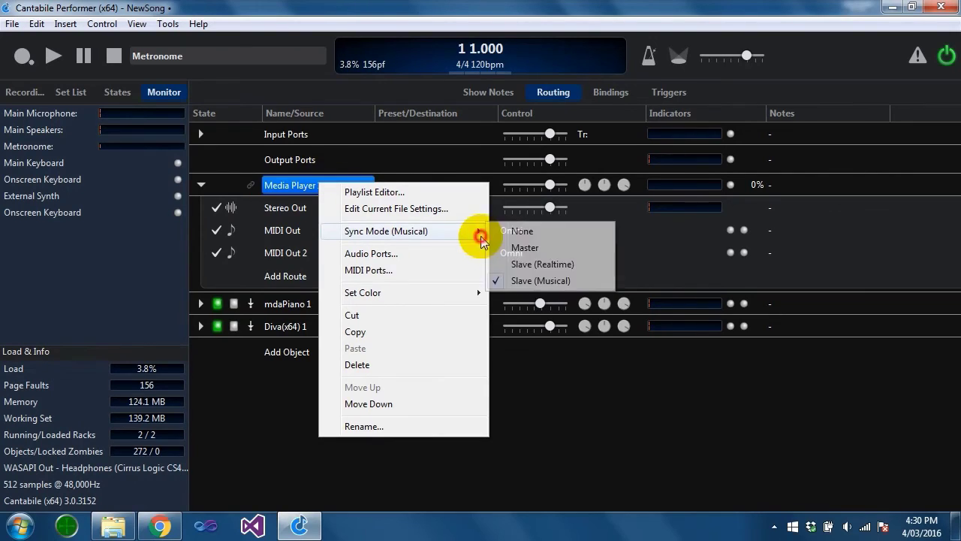
click(279, 185)
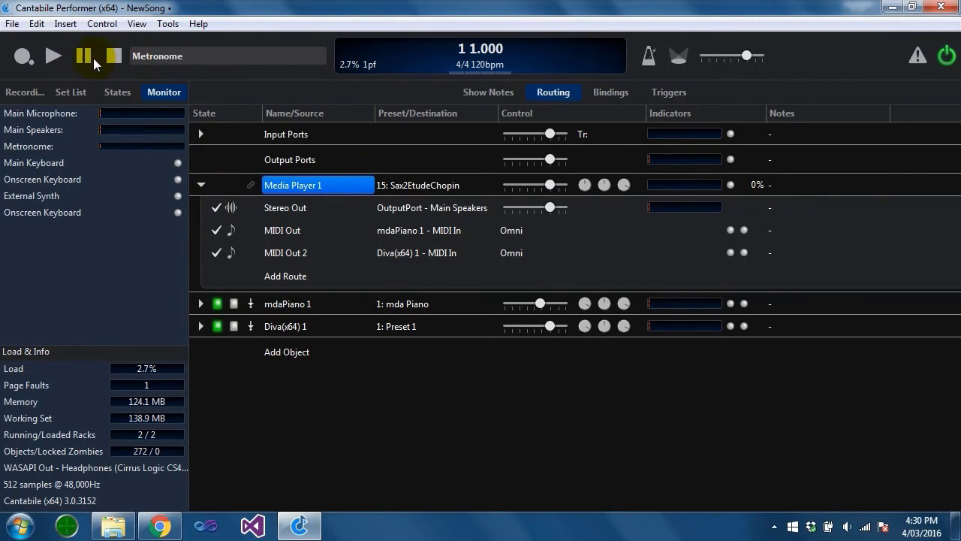
Play along with the metronome, lower its tempo to 62 bpm, then stop back at 1 1.000
click(649, 56)
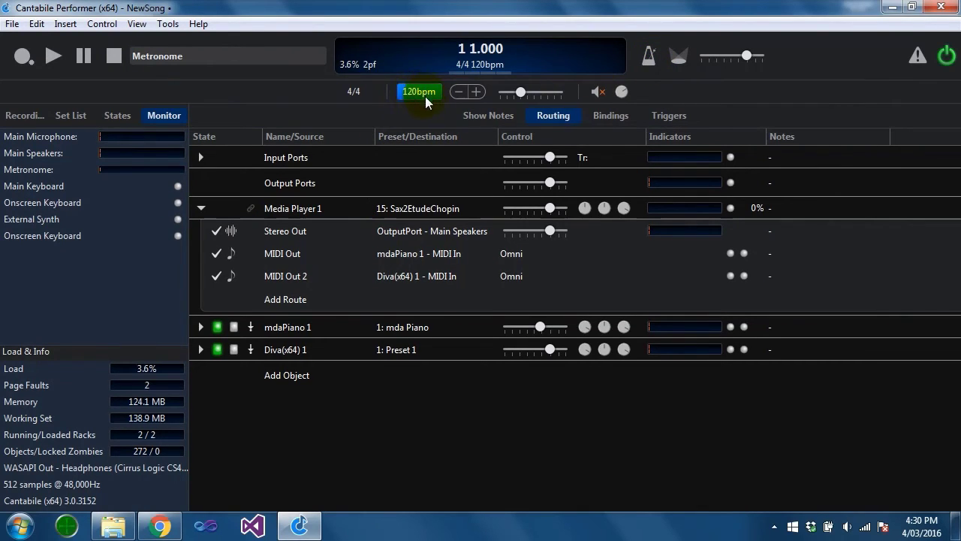
click(55, 59)
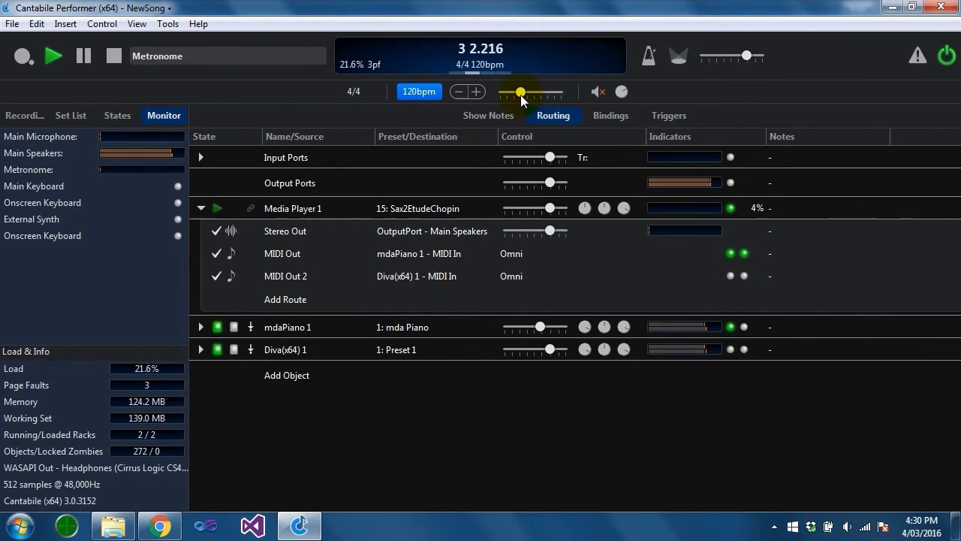
drag(520, 92, 438, 132)
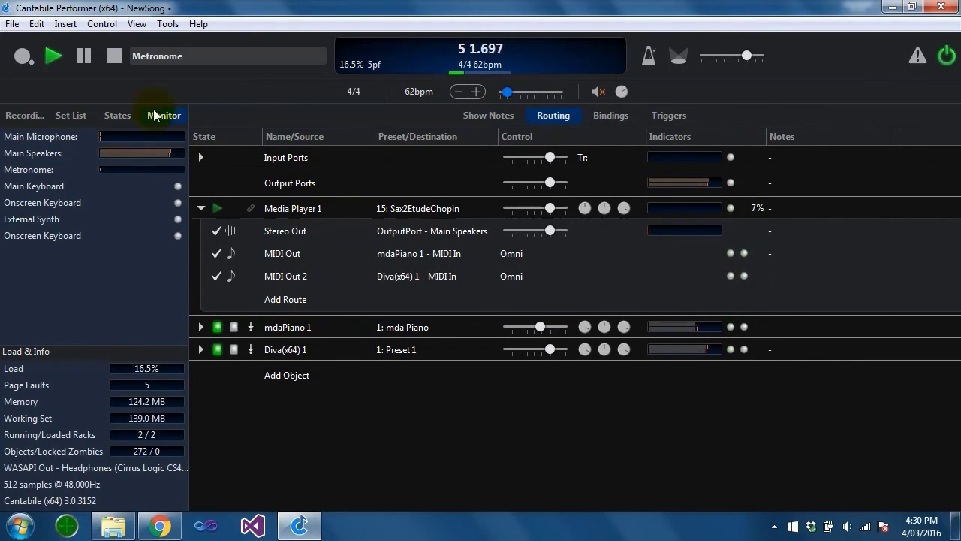
click(115, 59)
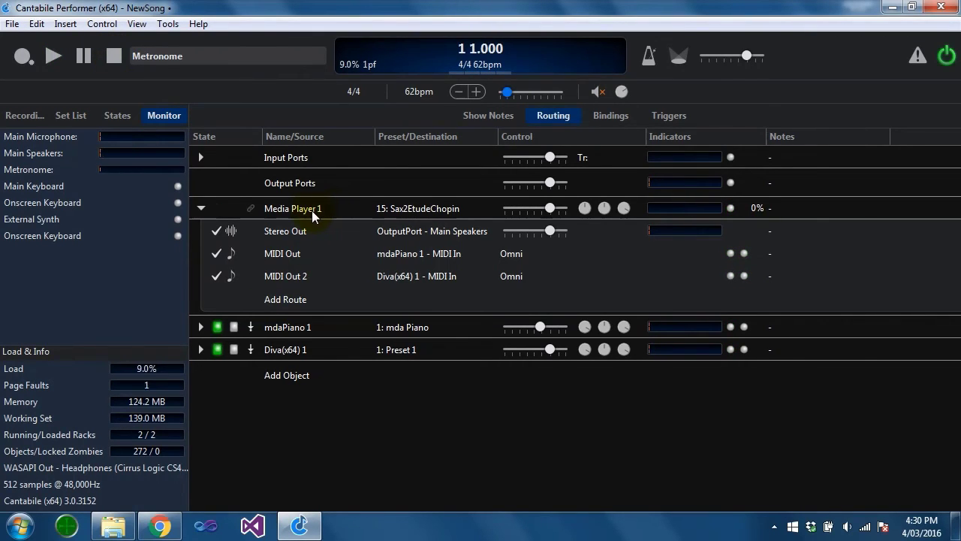
click(330, 208)
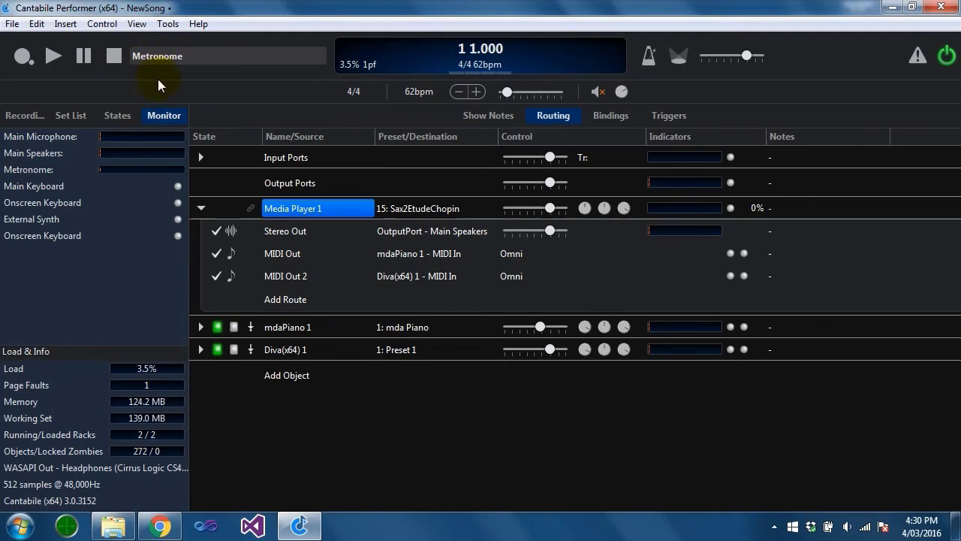
Load '1: 01 Lonely Boy' into Media Player 1, play it briefly, then stop at the start
click(377, 210)
click(530, 216)
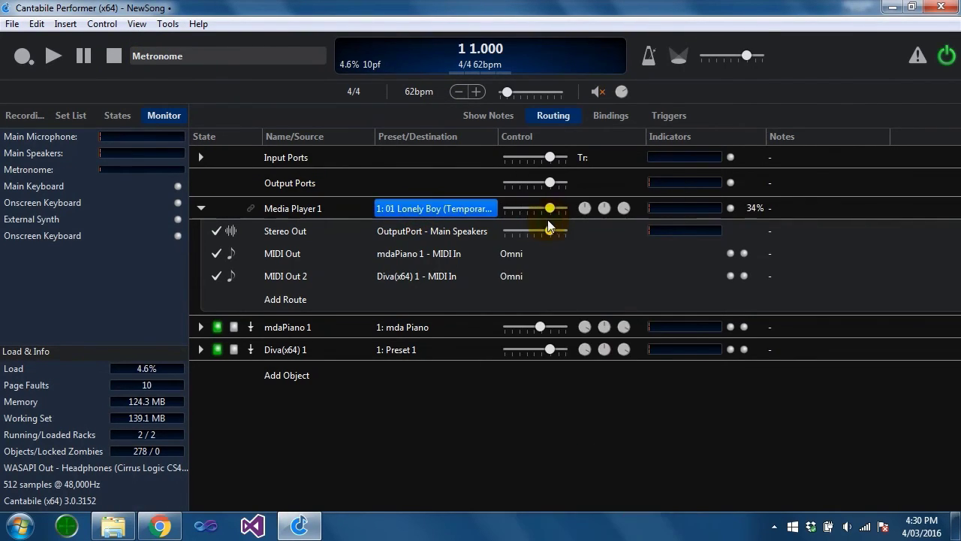
click(52, 58)
click(52, 57)
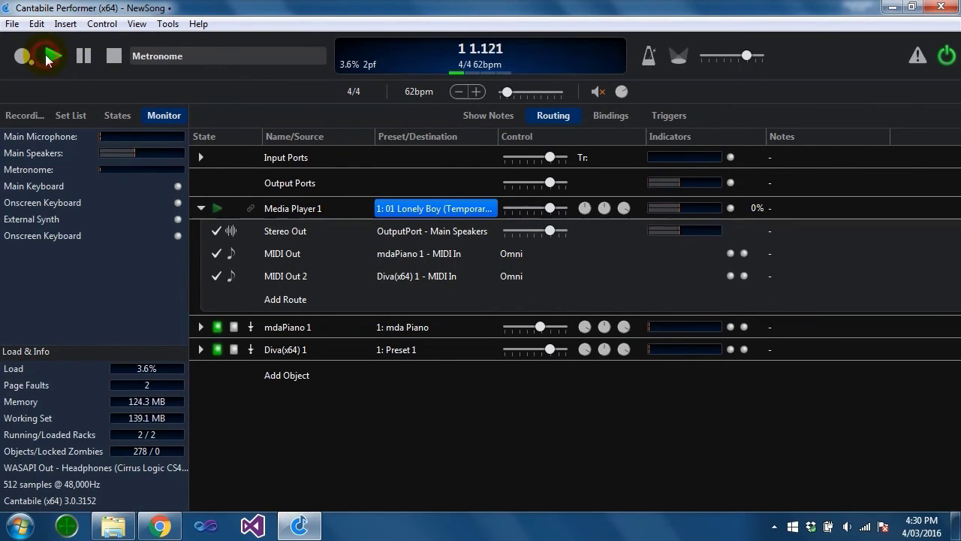
click(115, 57)
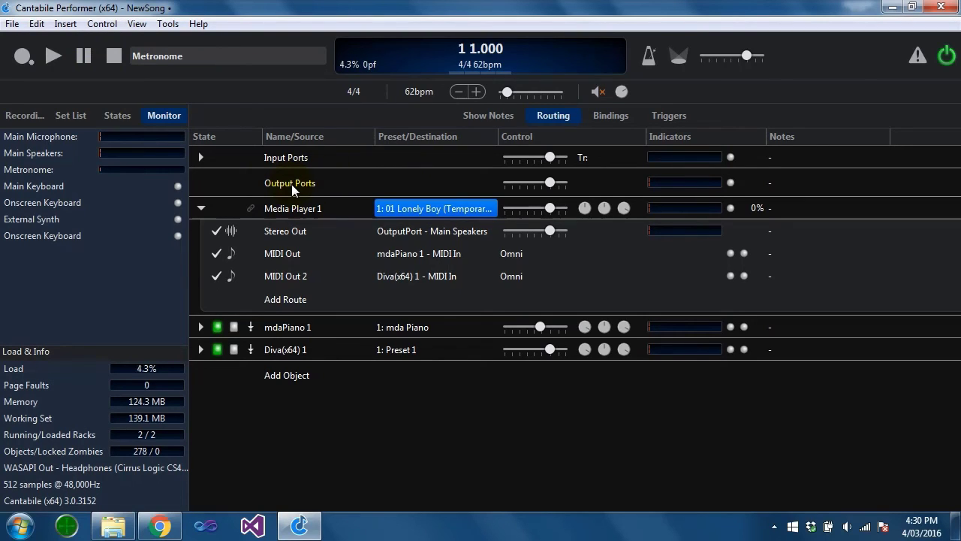
Load '10: Funk Rock Drum Beat 130 BPM' into Media Player 1 and widen the name column
click(309, 208)
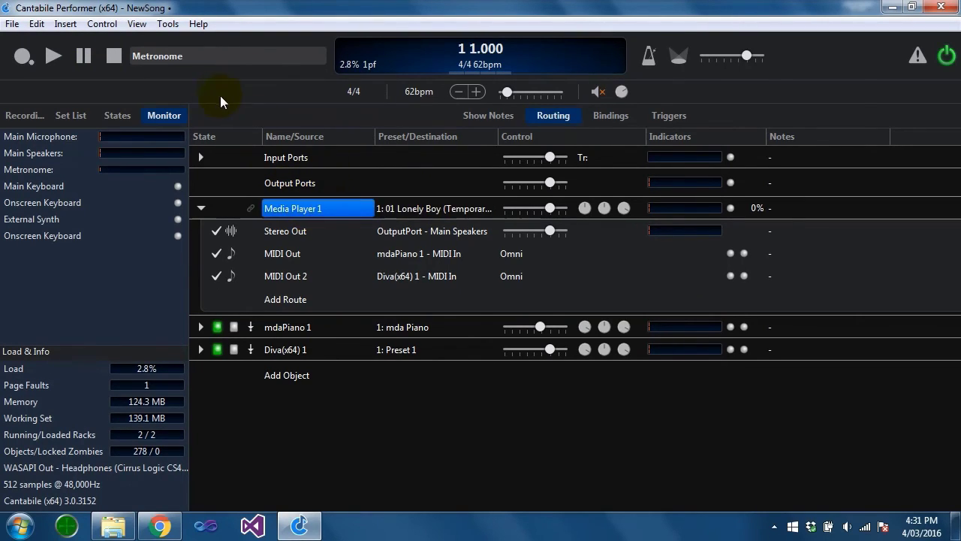
click(400, 208)
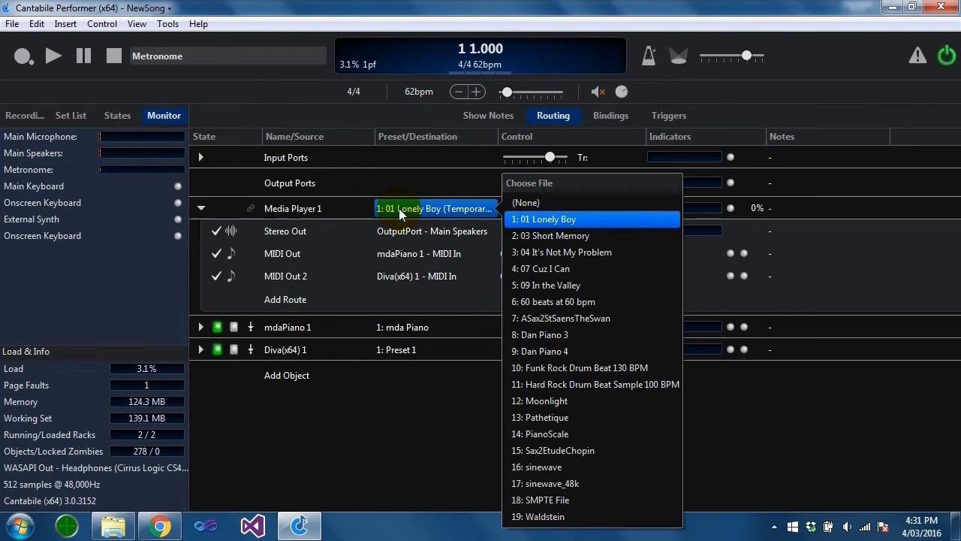
click(582, 368)
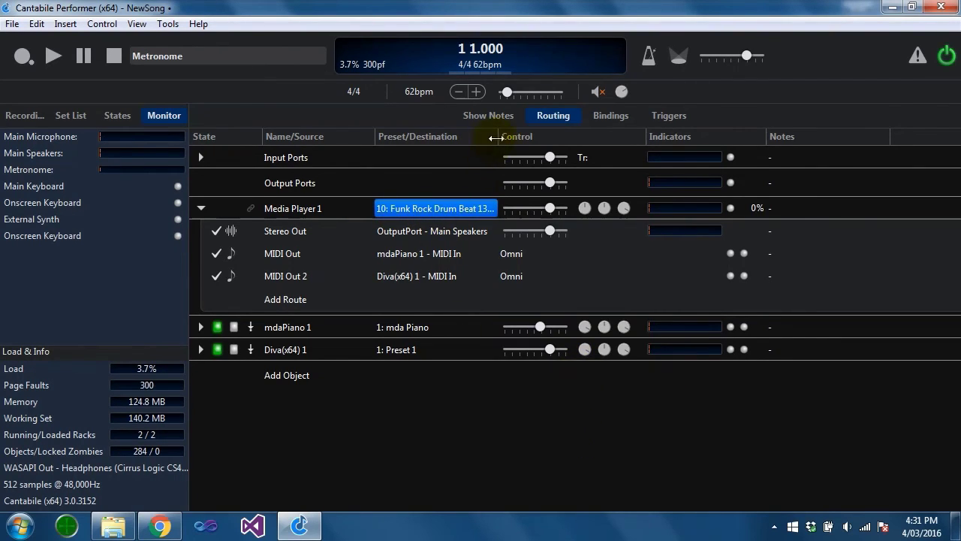
drag(496, 137, 544, 137)
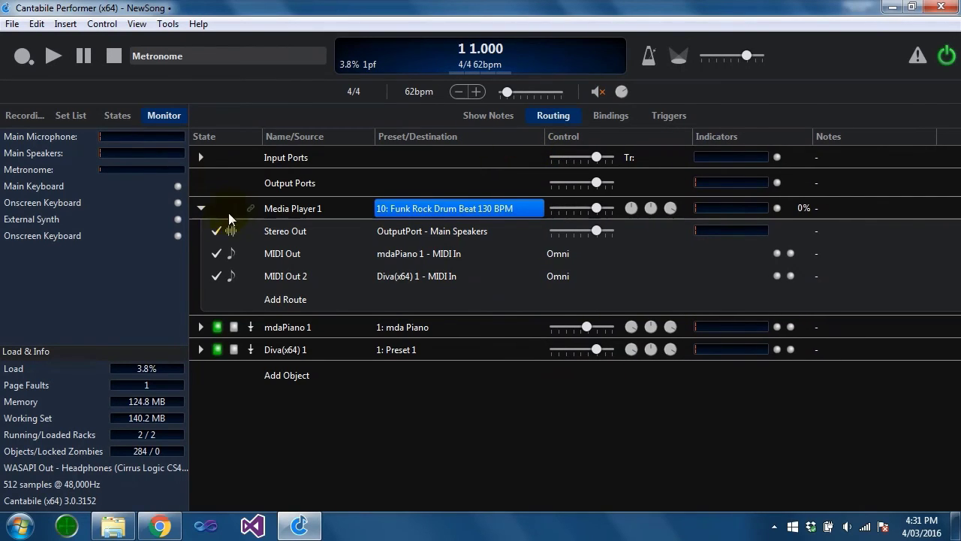
Turn off Media Player 1's syncing and preview the drum file on its own
right_click(299, 207)
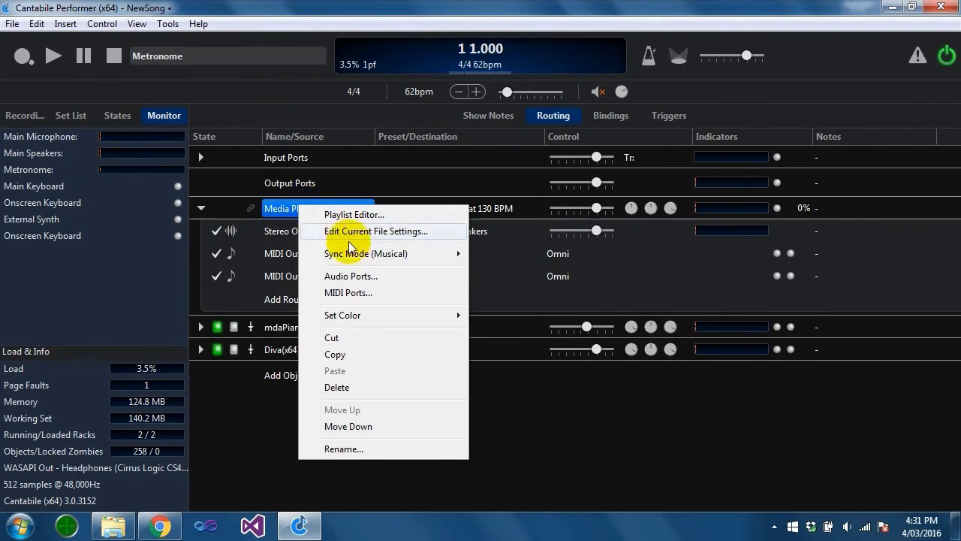
mouse_move(350, 253)
click(507, 255)
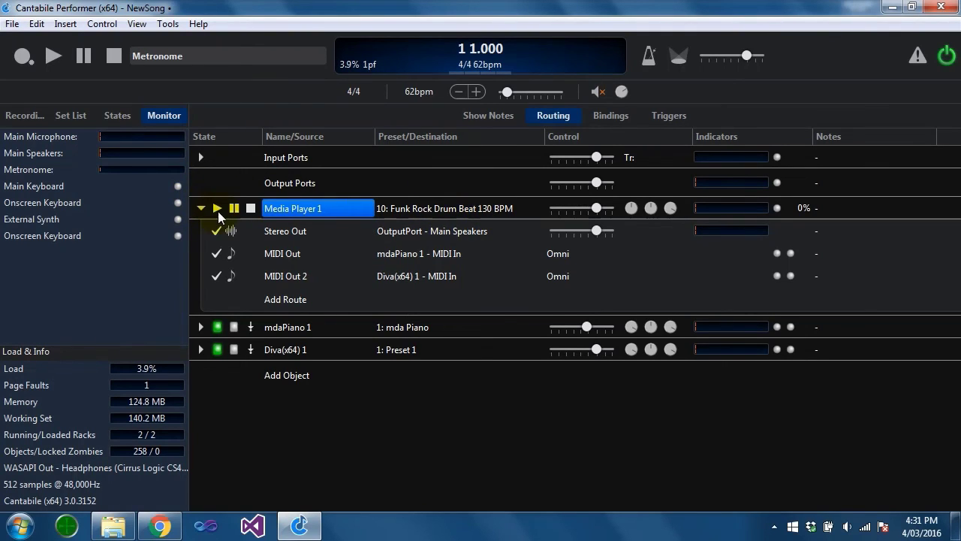
click(218, 211)
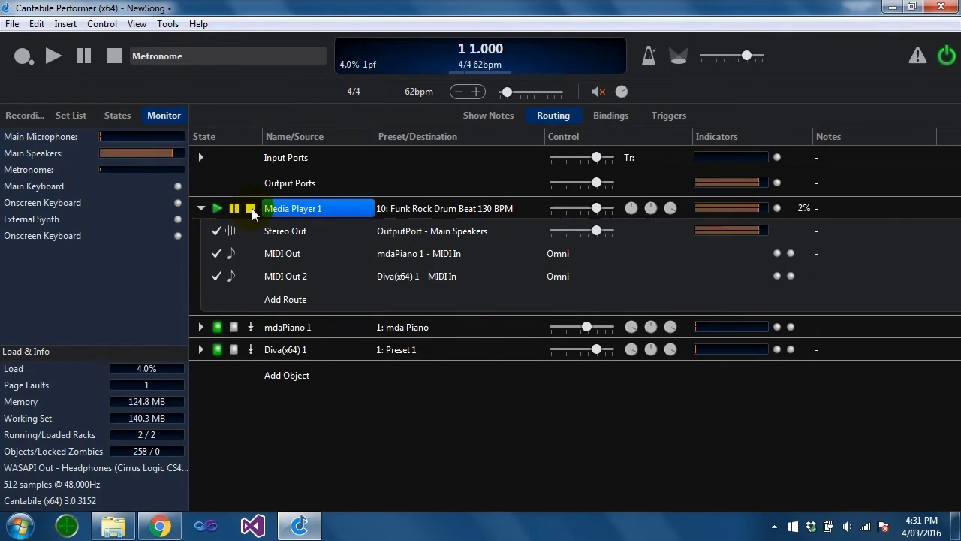
click(252, 208)
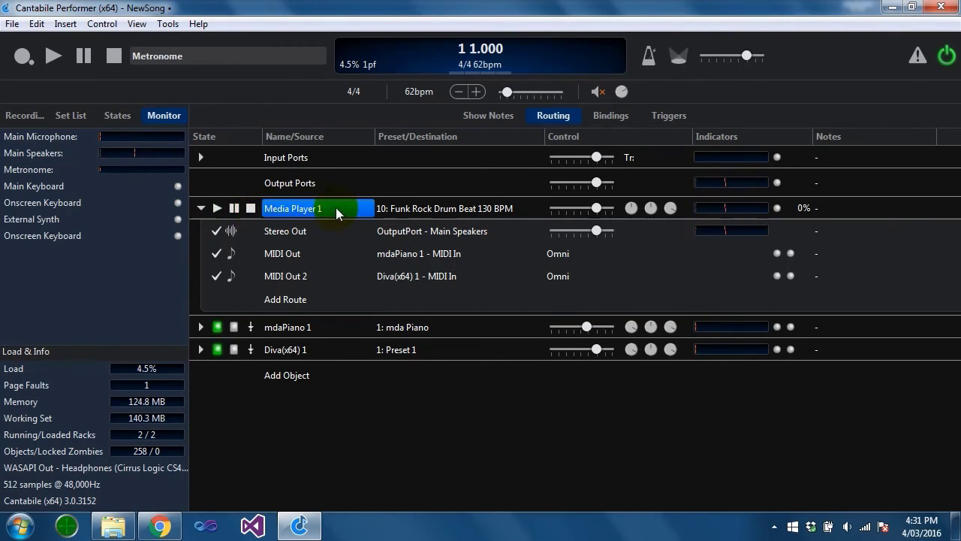
Set Media Player 1's sync mode to Master so the transport reads 4/4 130 bpm
right_click(353, 213)
mouse_move(497, 256)
click(535, 273)
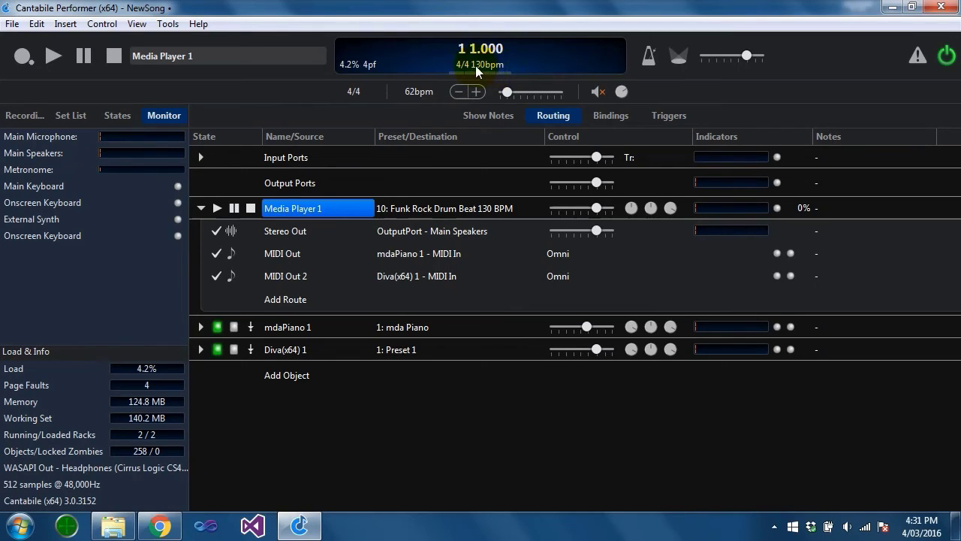
click(318, 210)
right_click(318, 210)
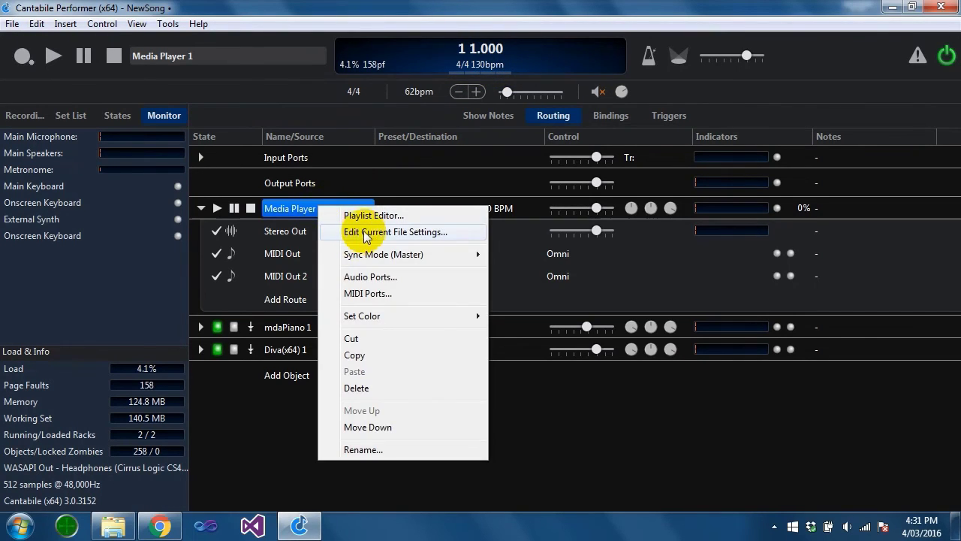
click(365, 231)
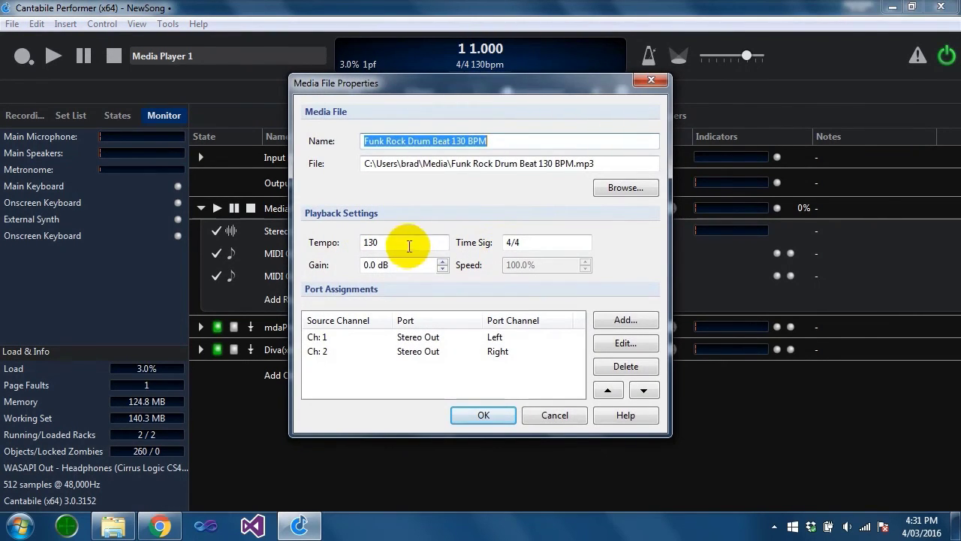
drag(406, 242, 380, 244)
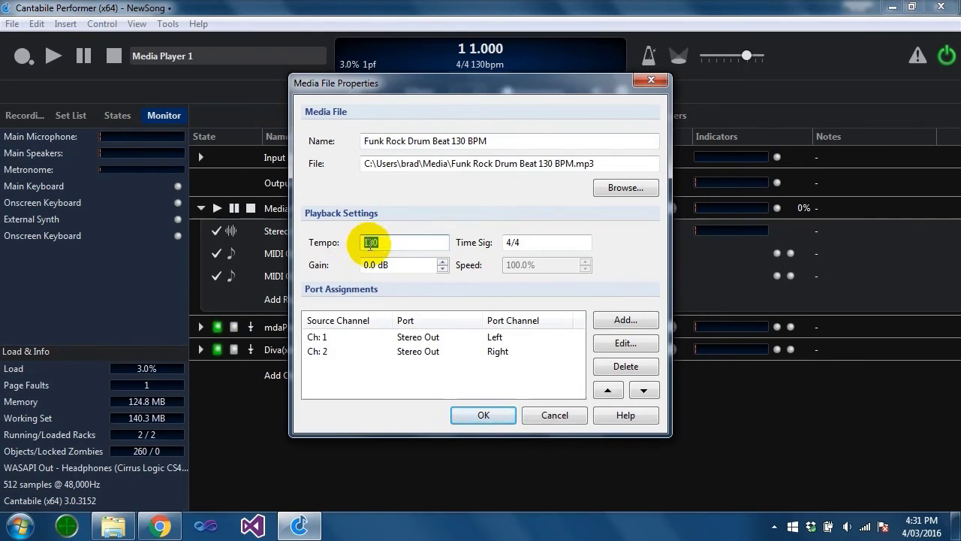
double_click(546, 163)
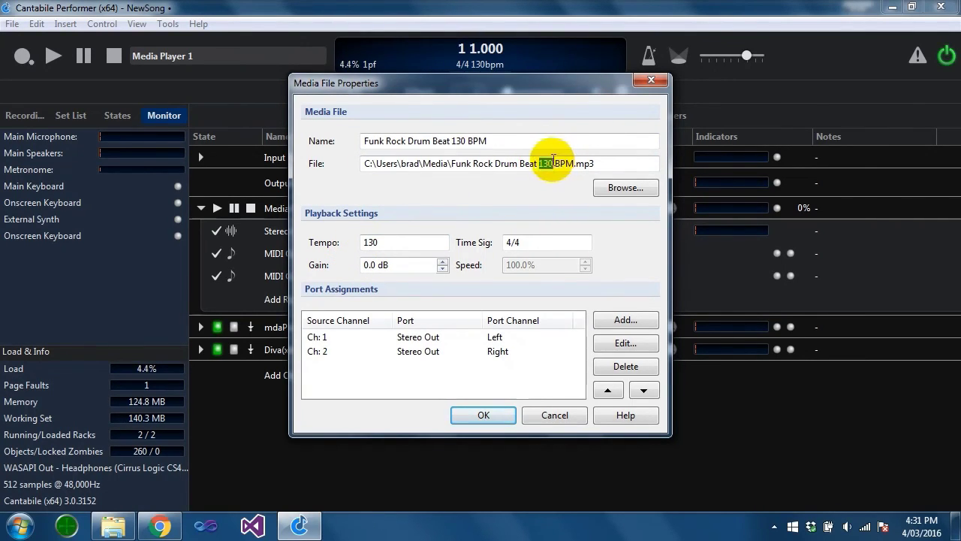
click(539, 163)
drag(539, 163, 575, 164)
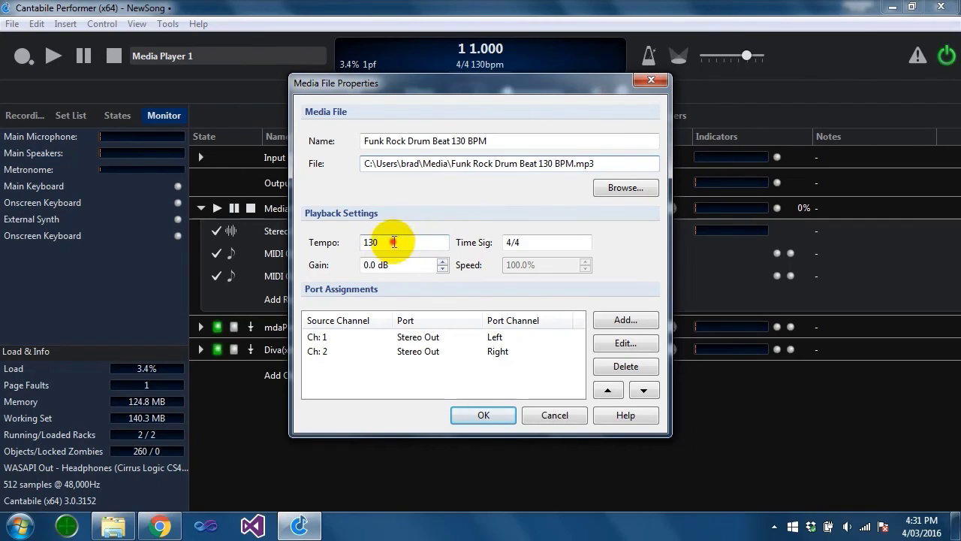
drag(397, 242, 366, 243)
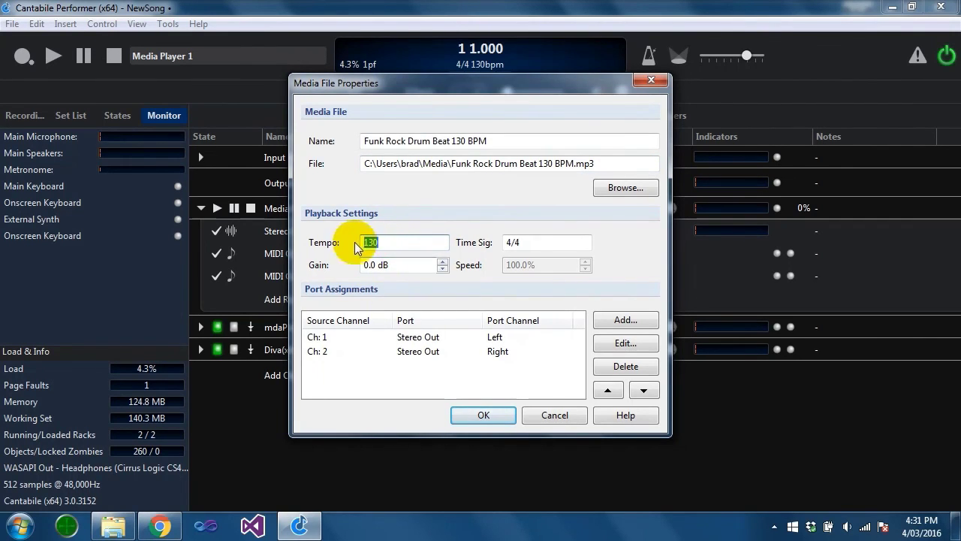
click(553, 413)
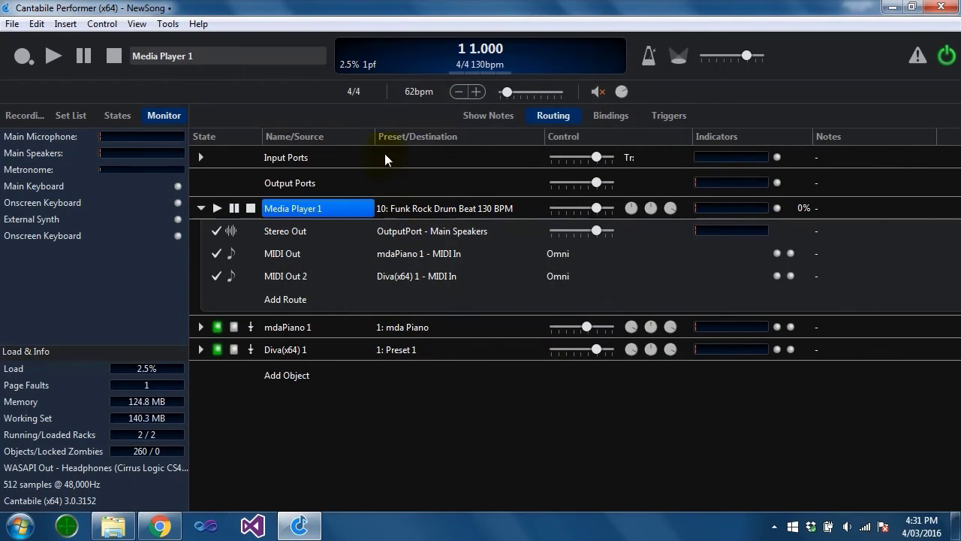
drag(374, 136, 378, 136)
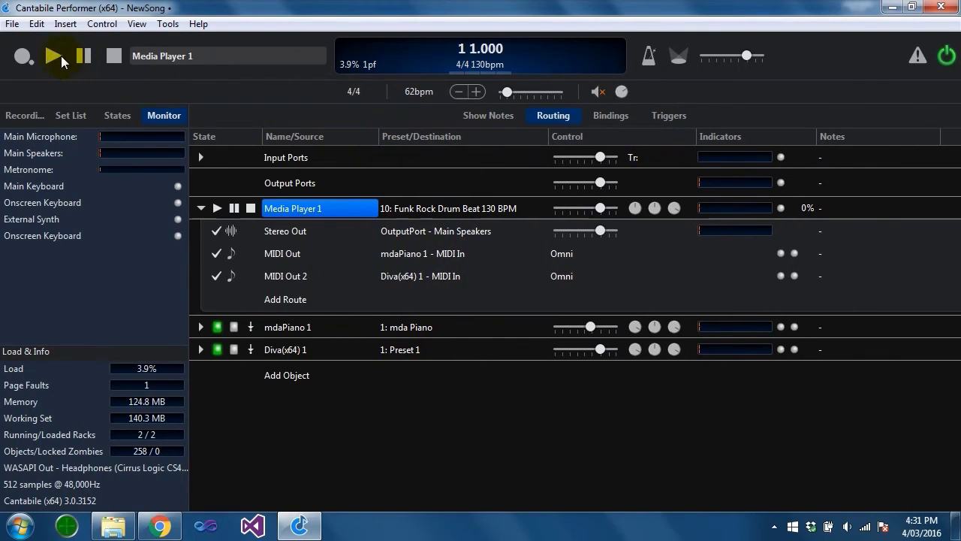
click(53, 56)
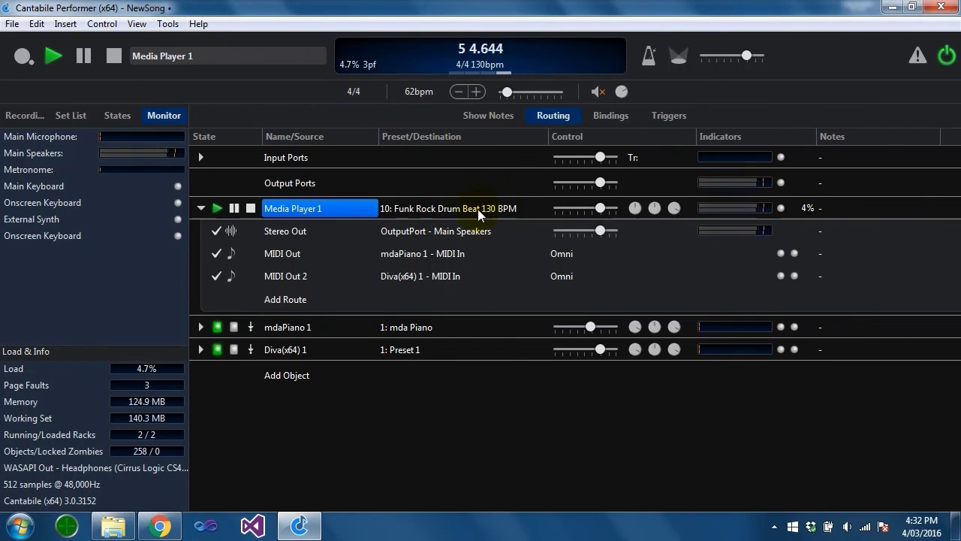
click(114, 57)
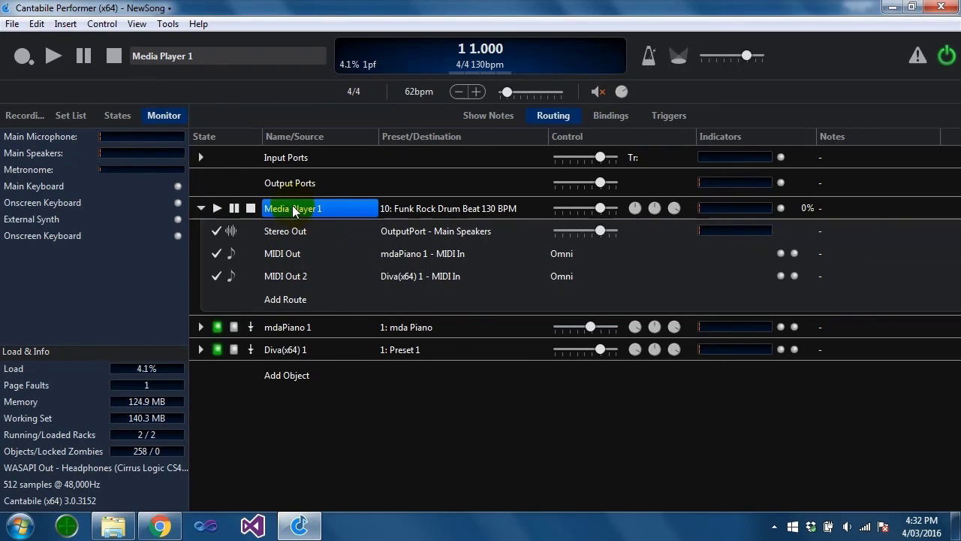
click(251, 57)
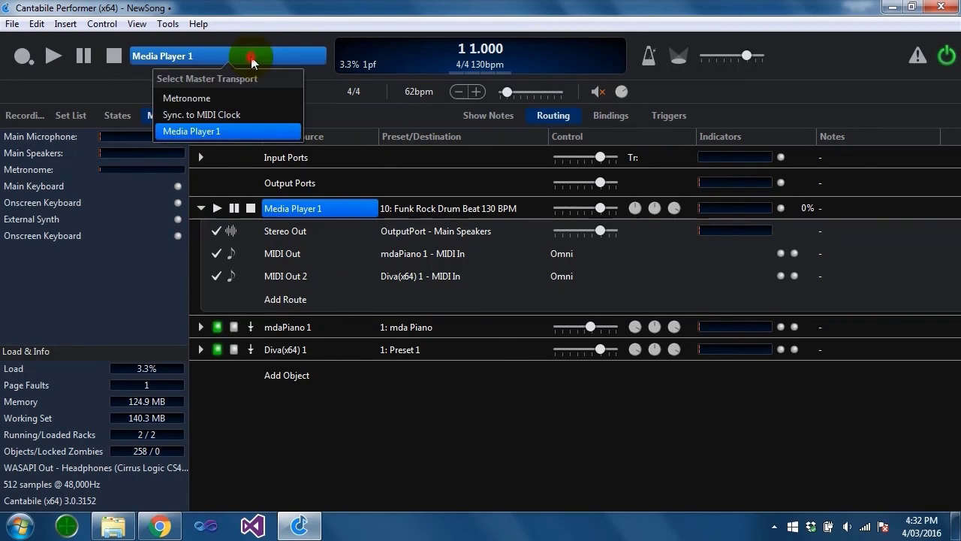
click(259, 61)
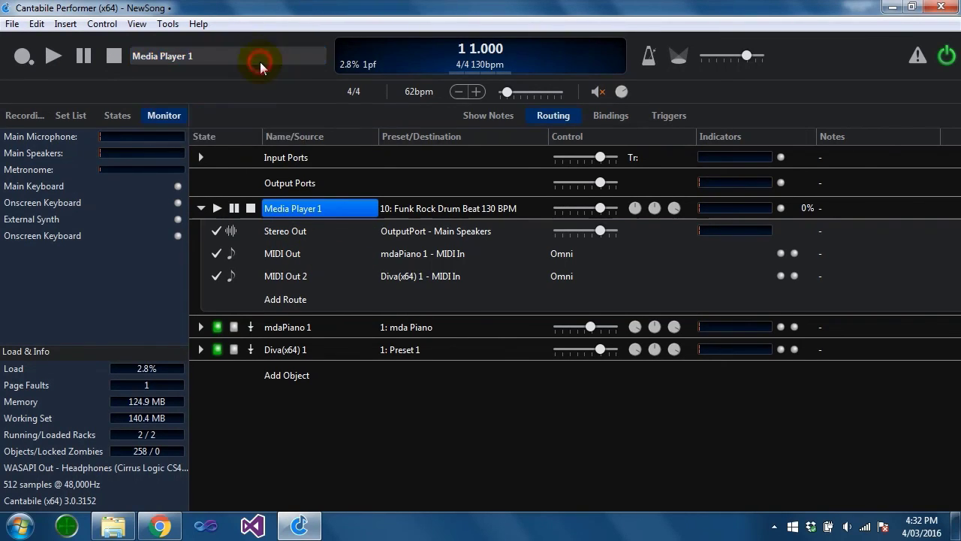